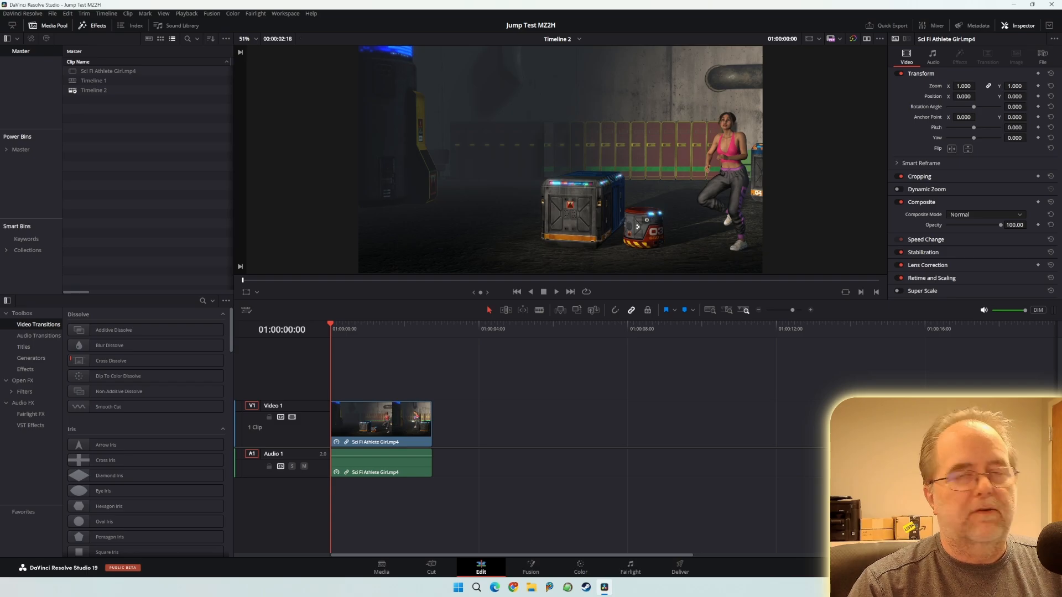
- In File Explorer, go up from vm to the test folder, select psp, then move the window off screen
drag(1061, 60, 716, 40)
click(724, 56)
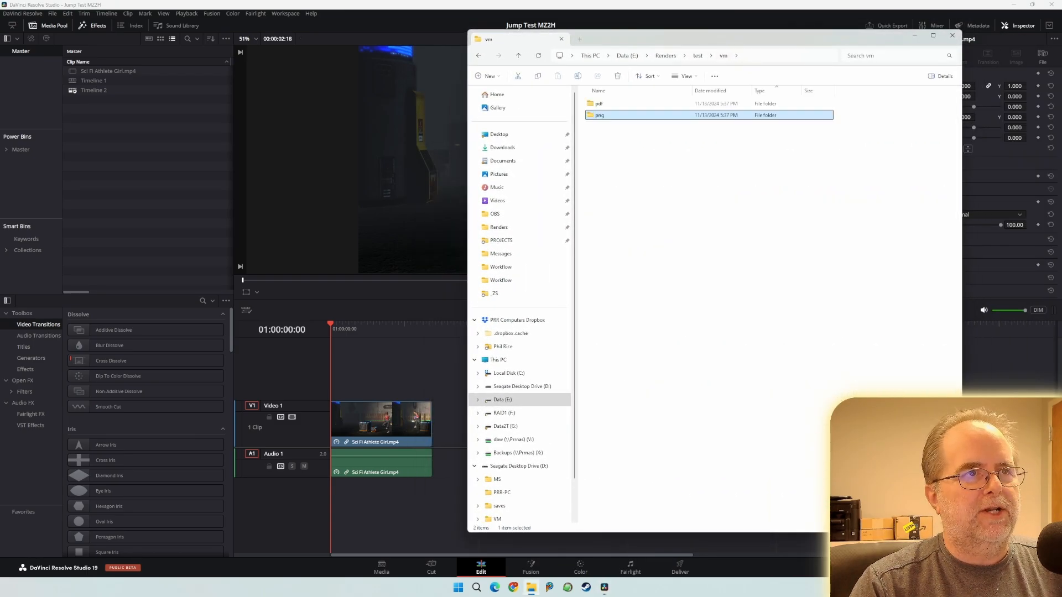
click(699, 56)
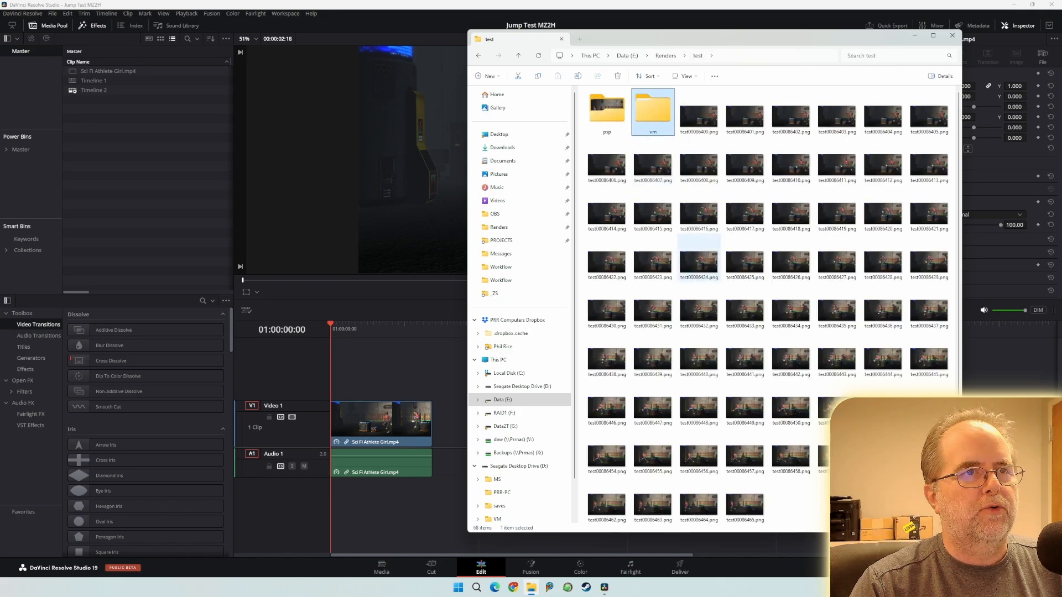
click(606, 112)
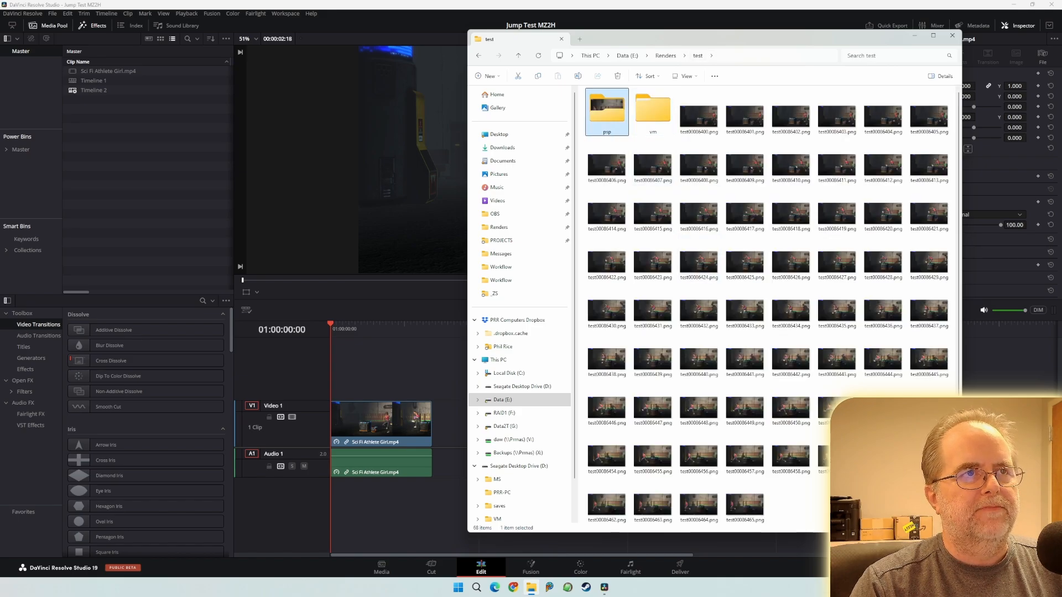
drag(675, 39, 1061, 55)
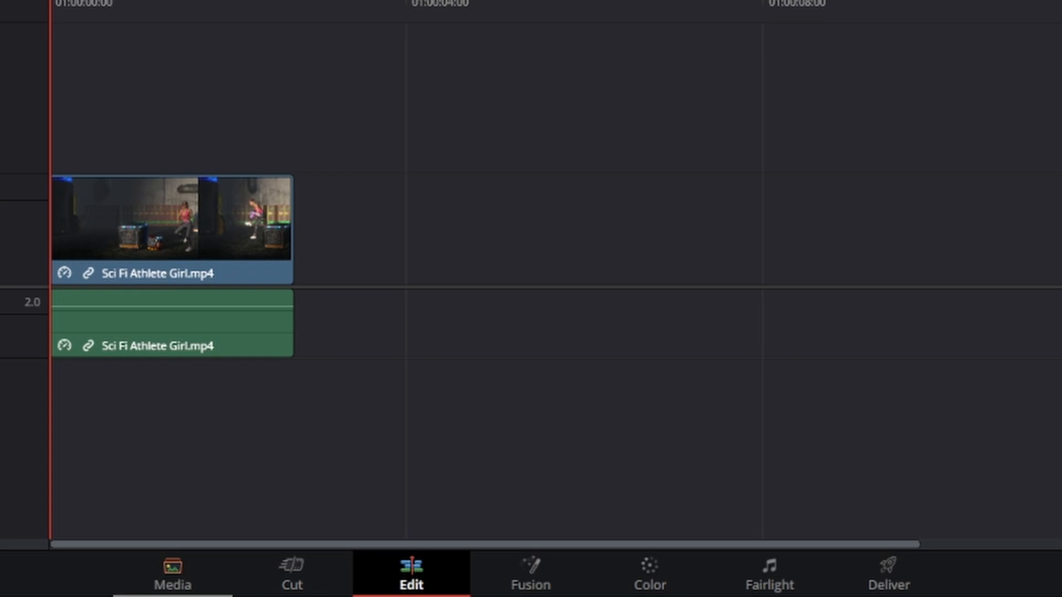
- Switch Resolve to the Media page
click(173, 575)
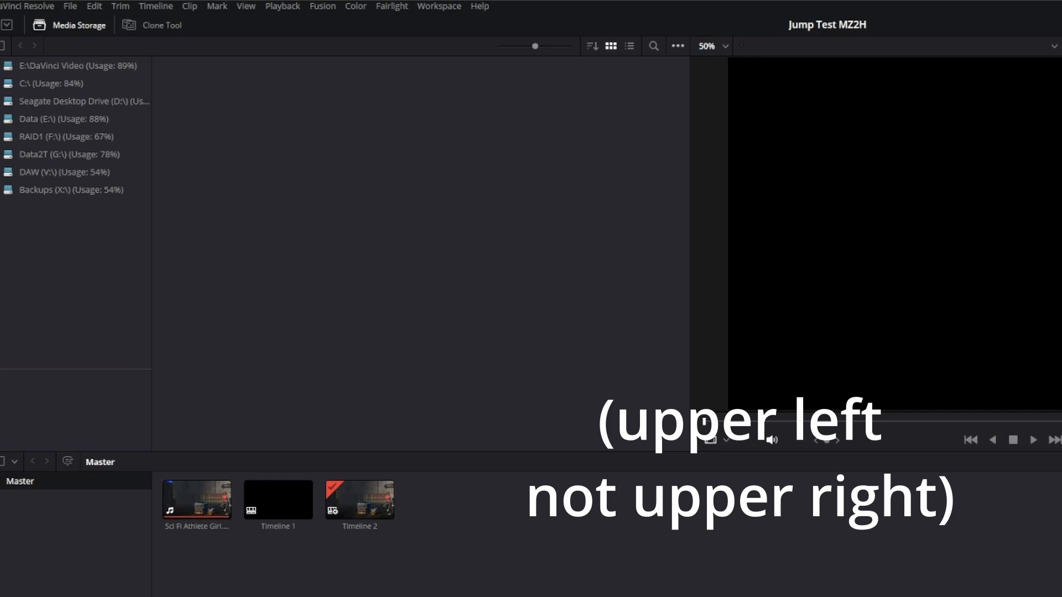
click(677, 47)
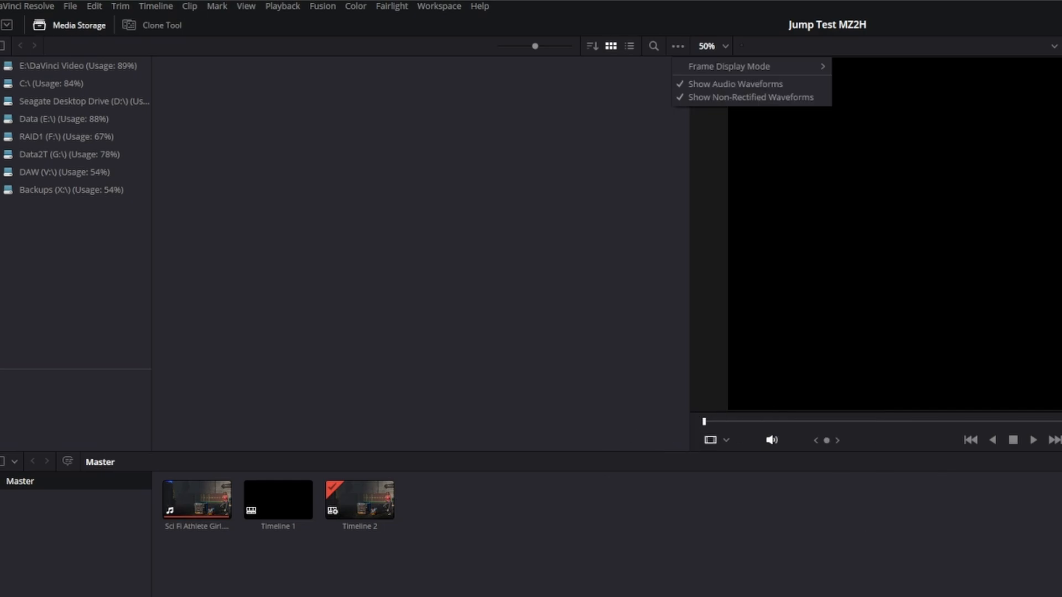
mouse_move(730, 66)
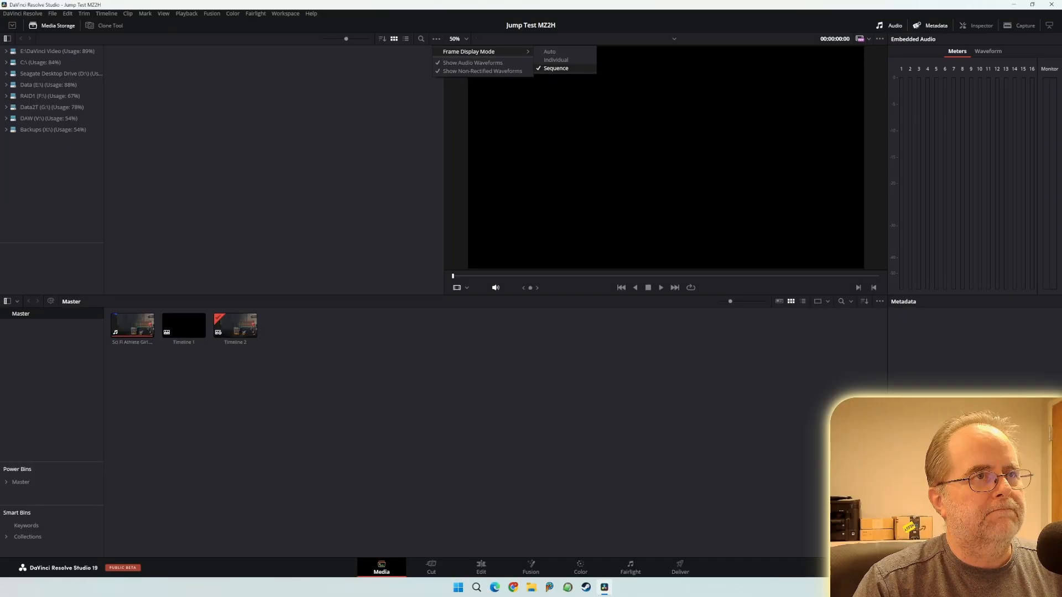
click(867, 93)
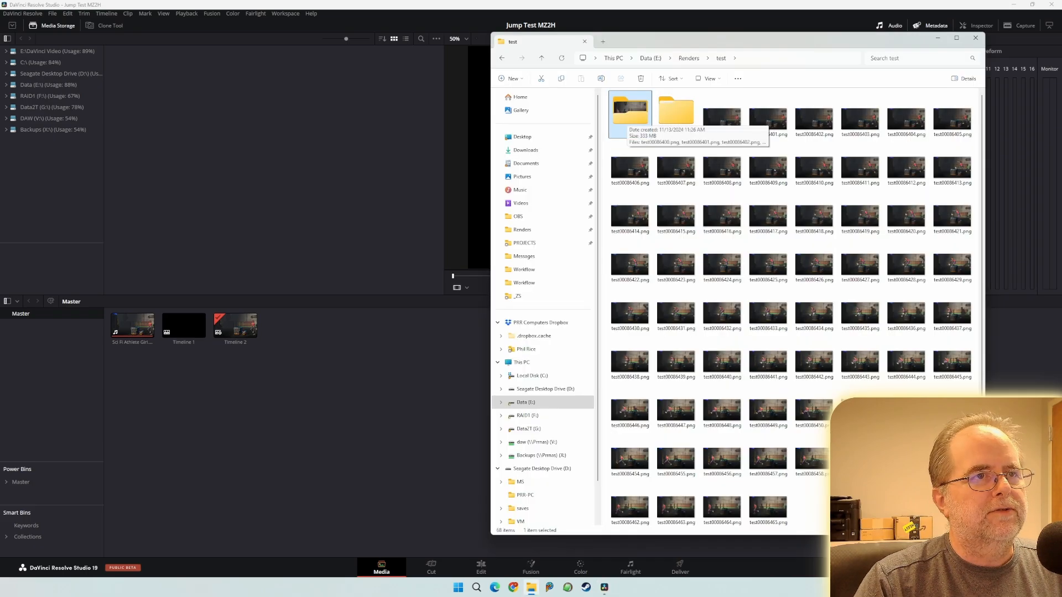
- Open the psp folder and drop all 66 PNG frames into Resolve's Media Storage
double_click(630, 110)
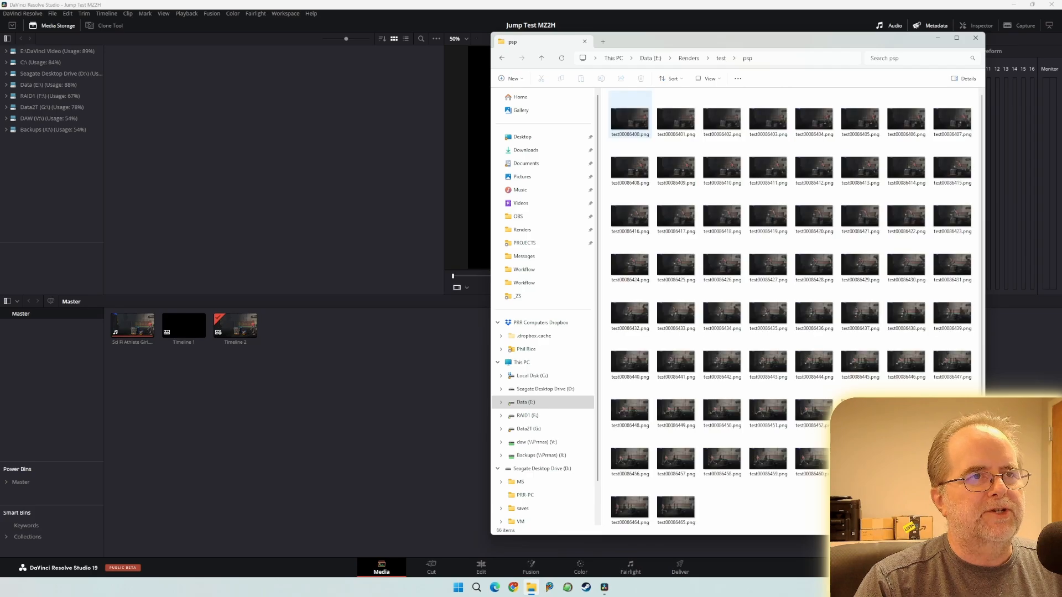
click(630, 115)
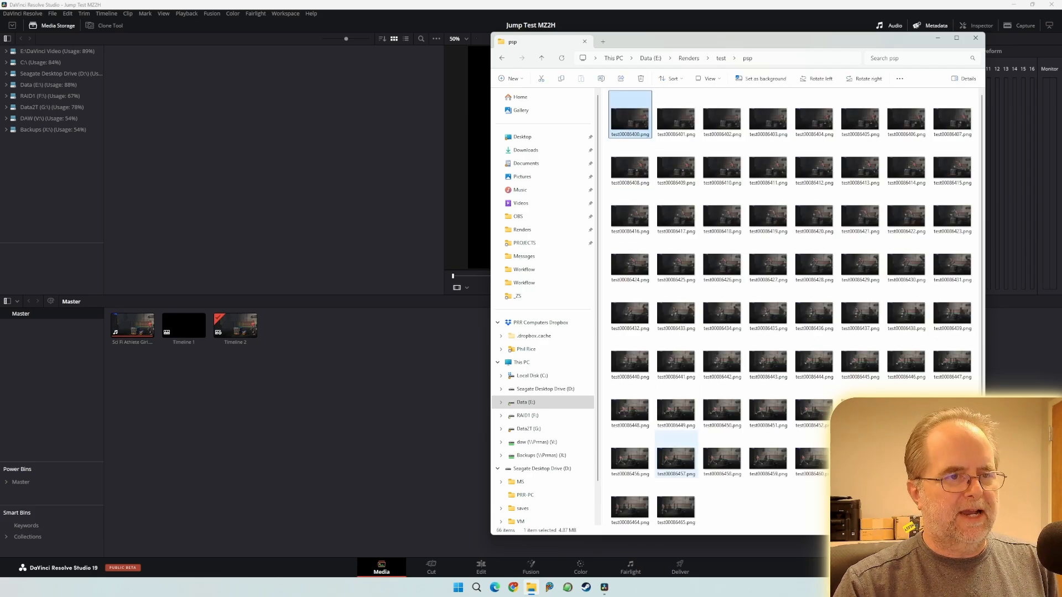
key(ctrl+a)
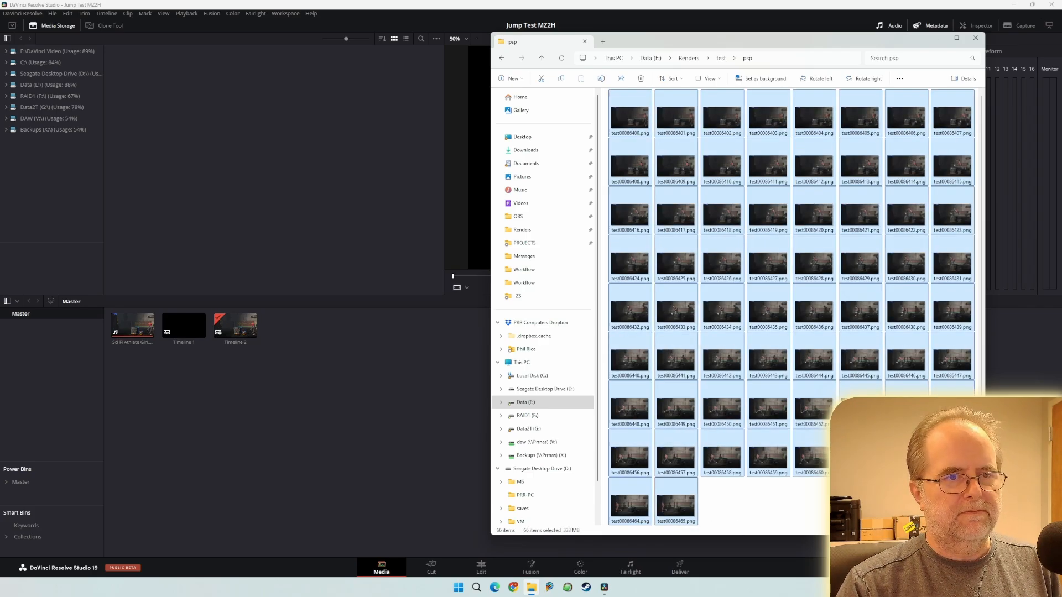
drag(630, 163, 243, 158)
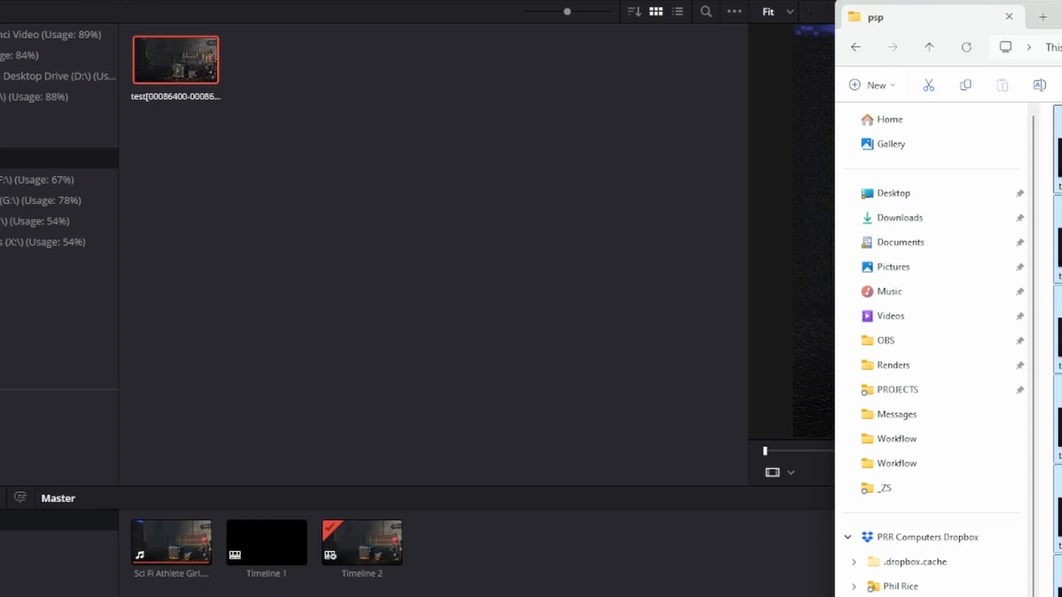
click(276, 188)
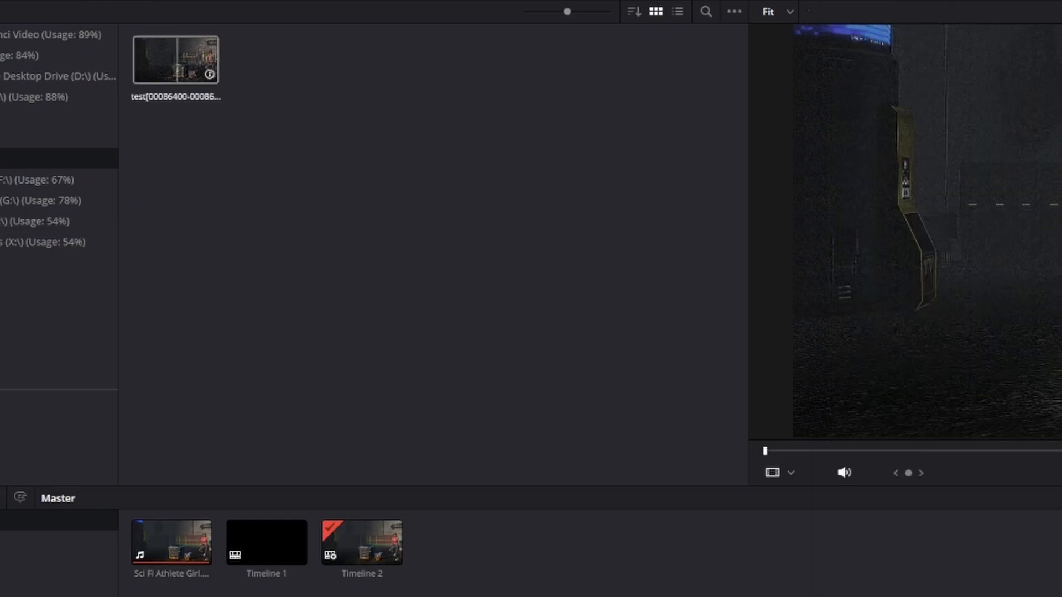
click(174, 60)
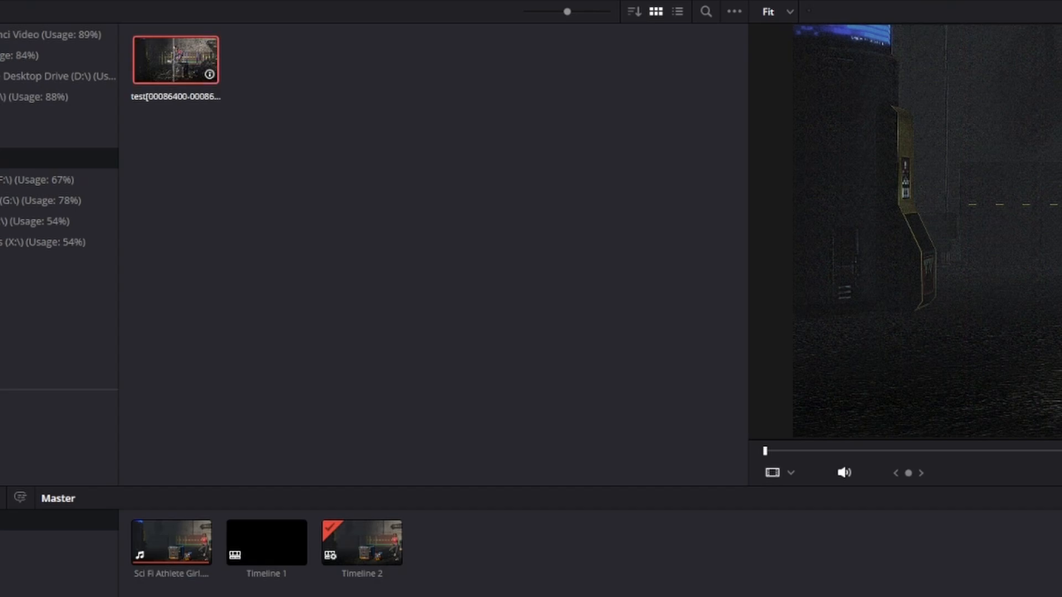
drag(167, 59, 476, 553)
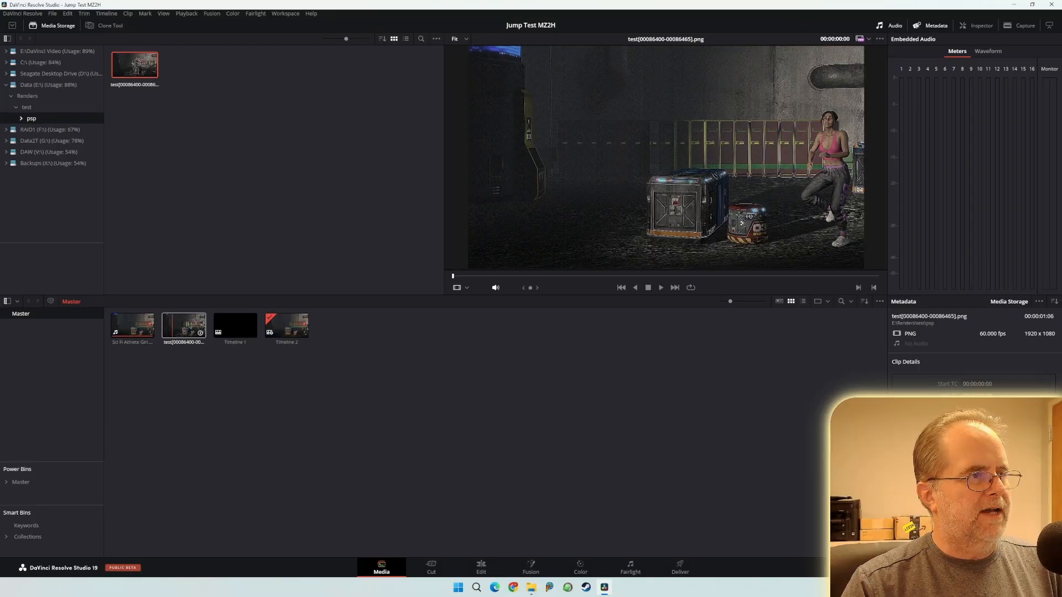
- Select the psp sequence clip in the Media Pool and play it in the viewer
click(169, 326)
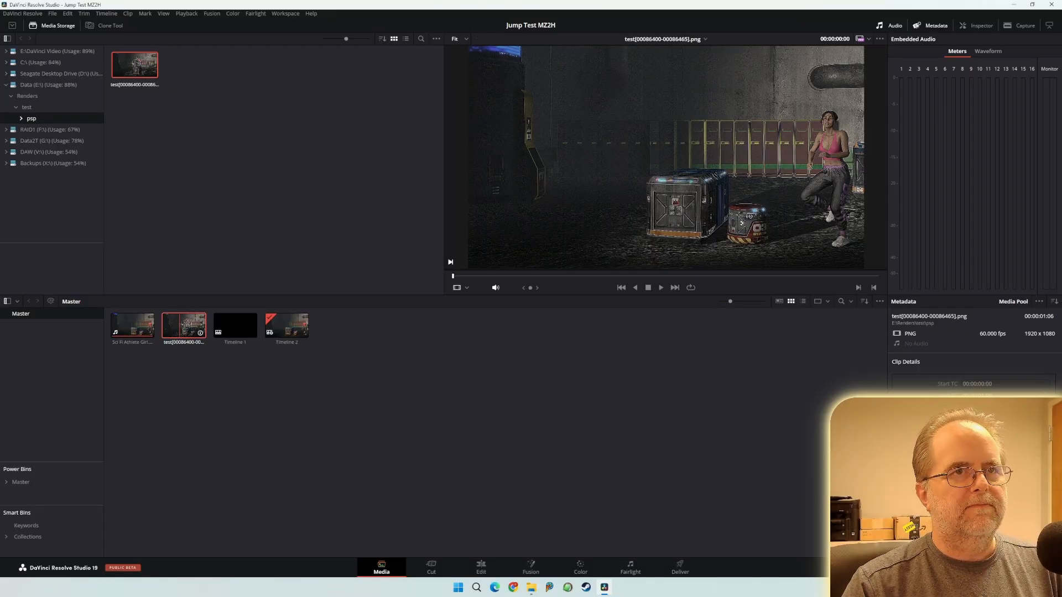
key(space)
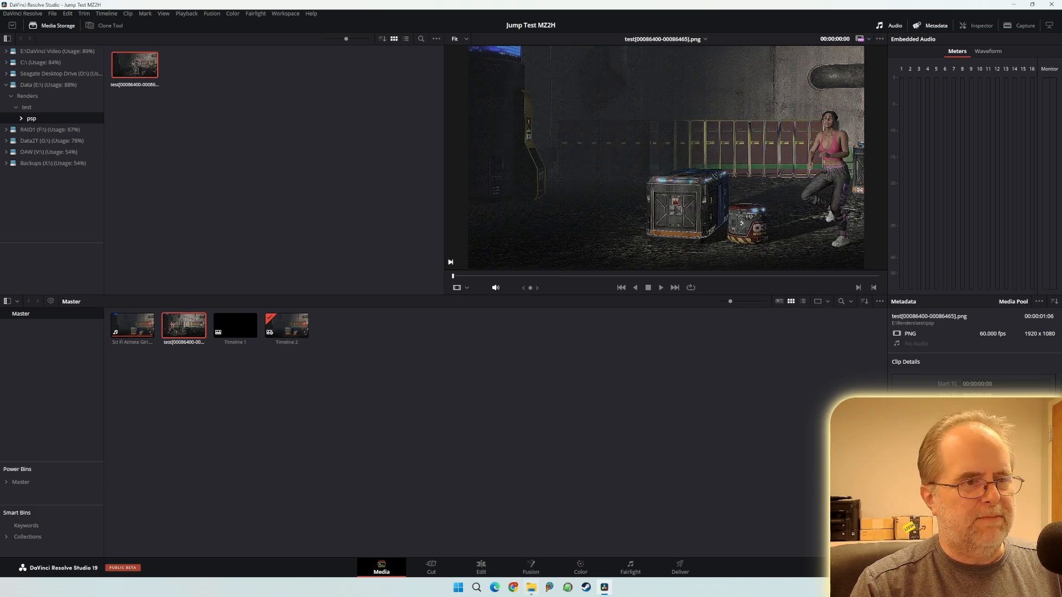
click(531, 587)
- Go from psp up to test, into vm > png, and drop all 66 frames into the Master bin
click(720, 58)
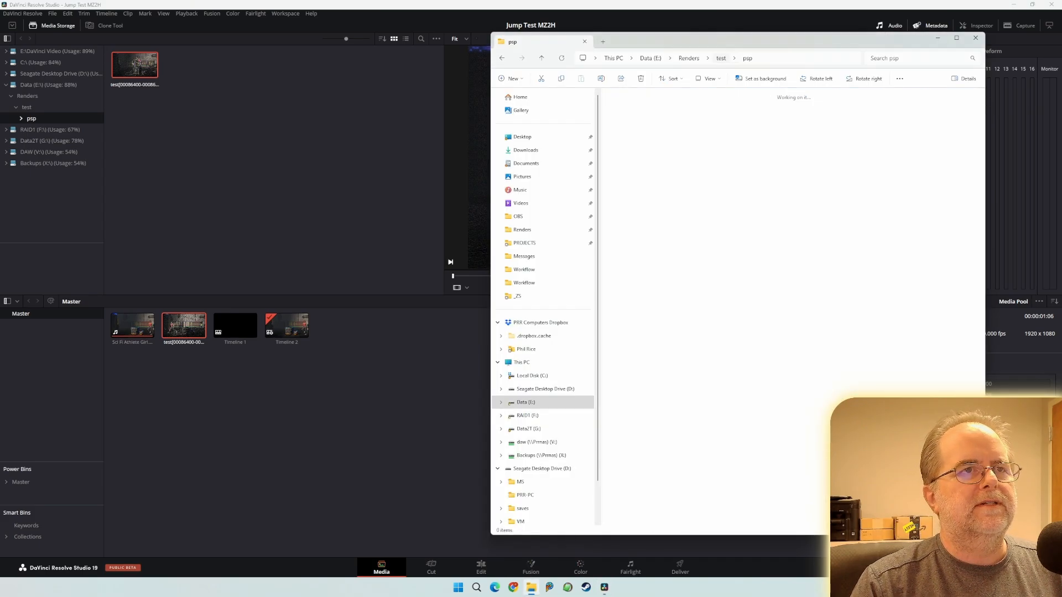
double_click(676, 116)
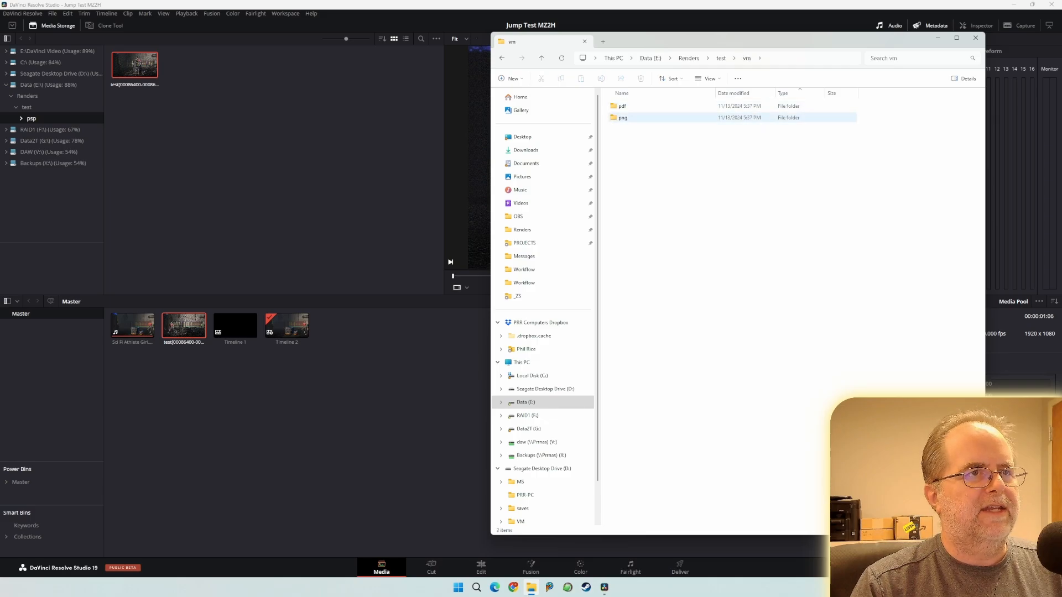
double_click(625, 117)
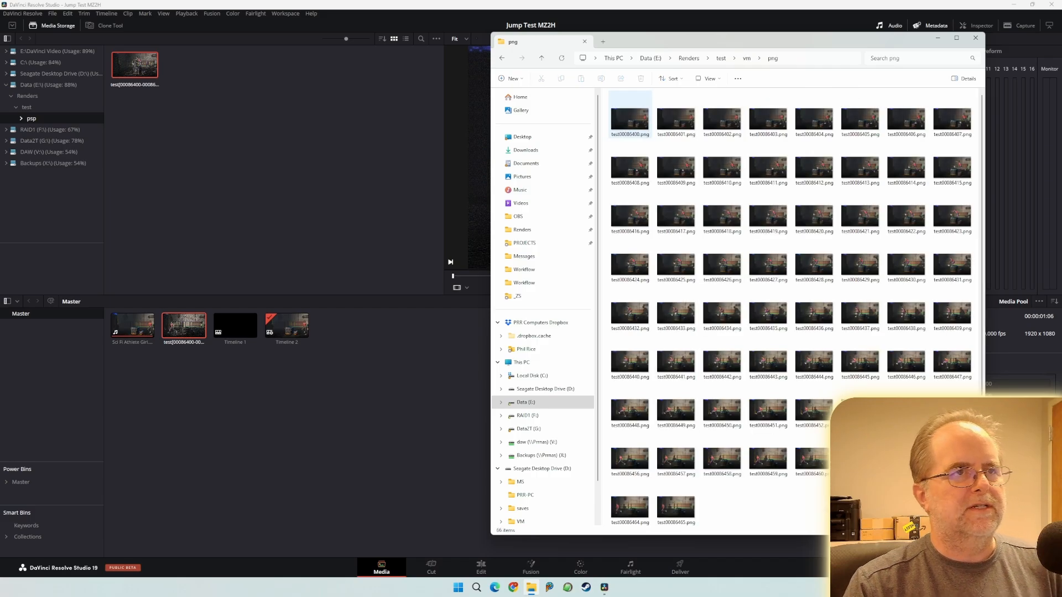
key(ctrl+a)
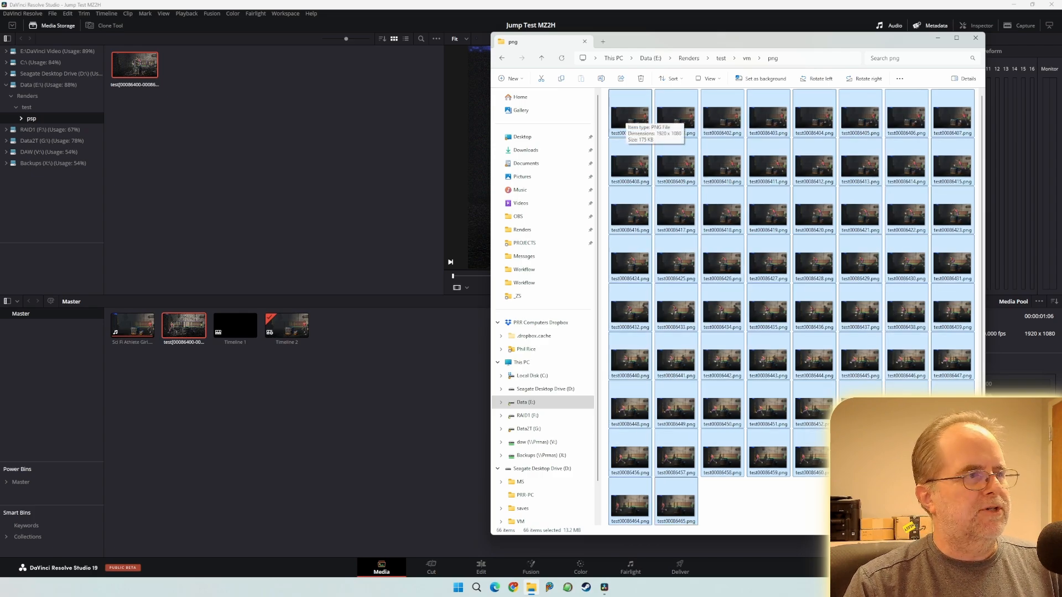
drag(630, 116, 368, 395)
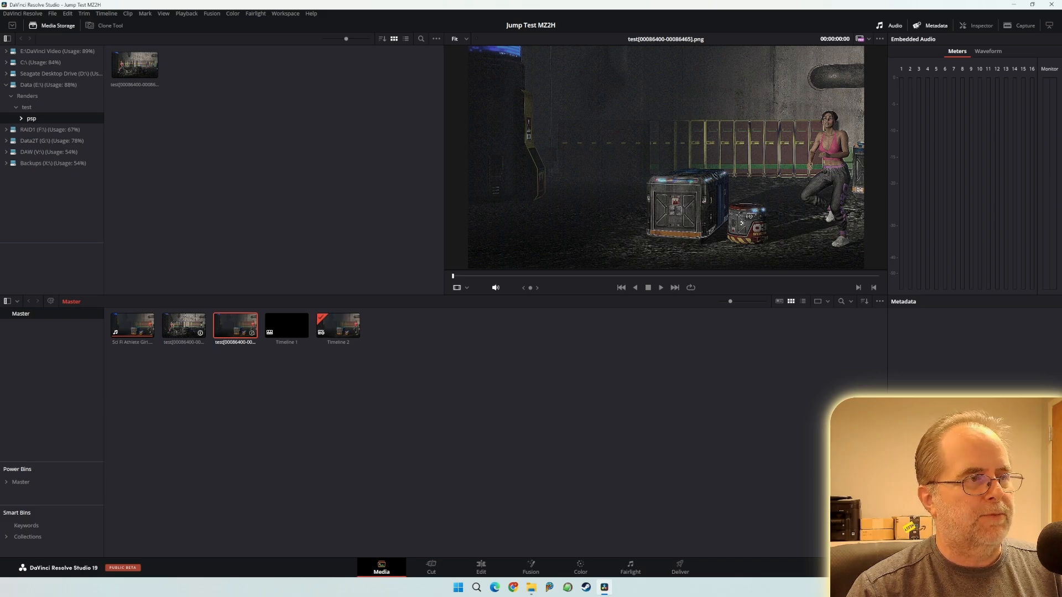
- Load the vm and psp sequence clips in the viewer and scrub the psp clip
double_click(238, 327)
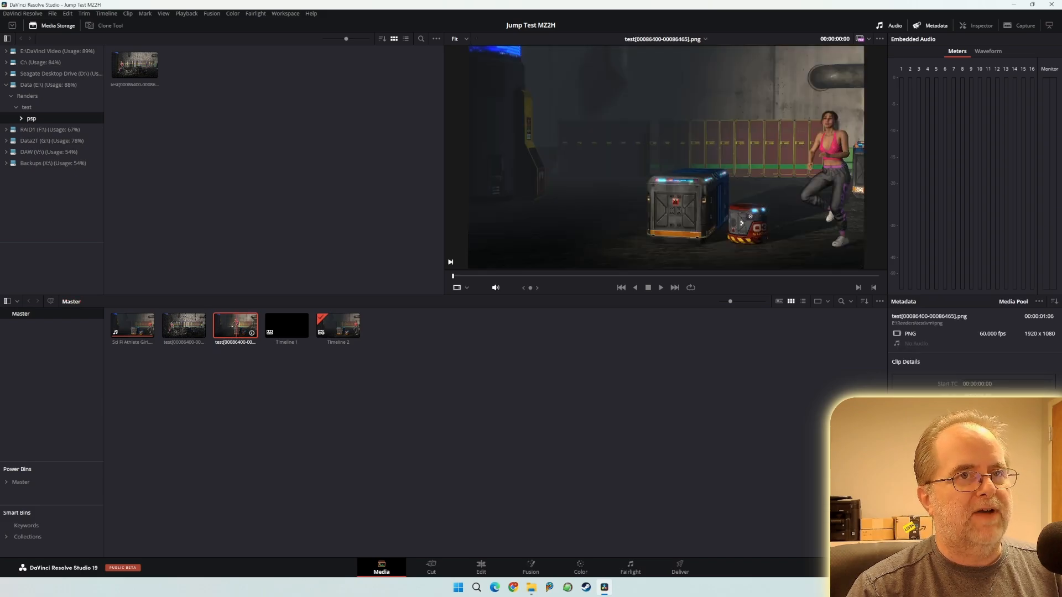
click(184, 327)
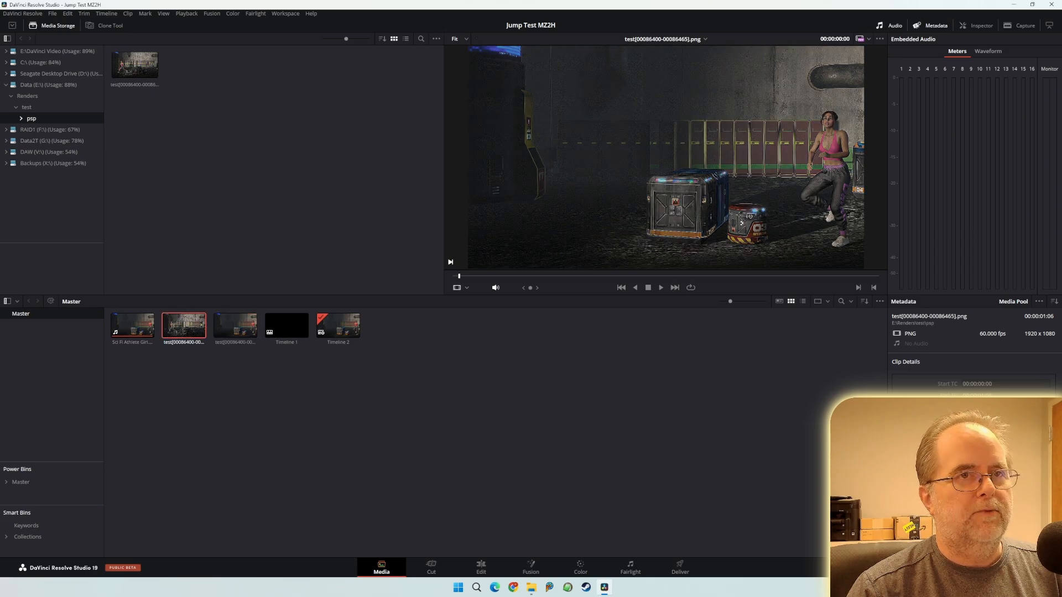
mouse_move(459, 276)
mouse_down()
mouse_move(595, 276)
mouse_move(452, 276)
mouse_up()
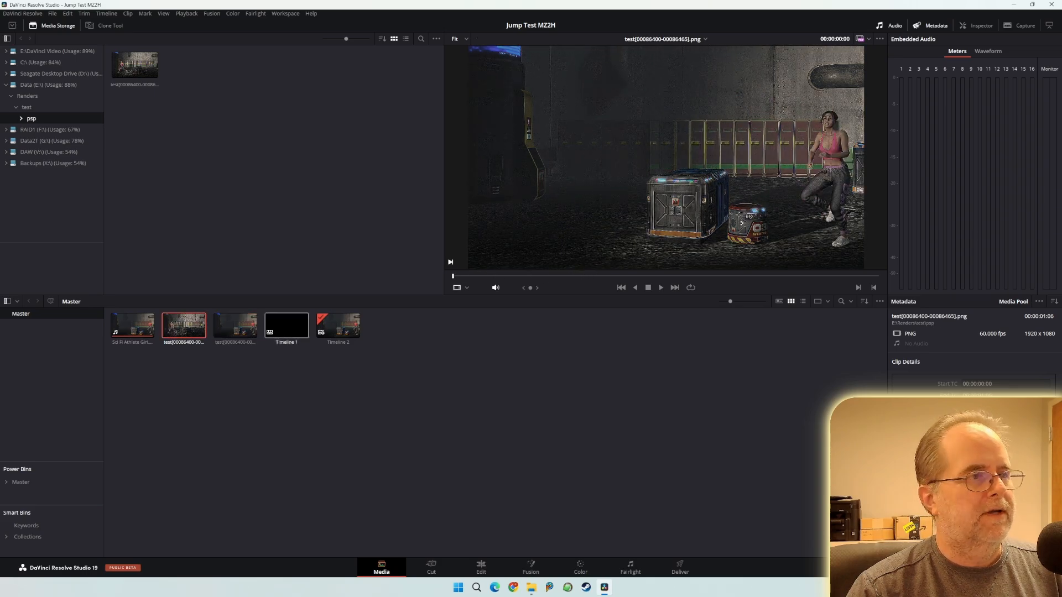
- Play the vm PNG sequence, zooming the viewer in and out, then return to the Edit page
click(235, 326)
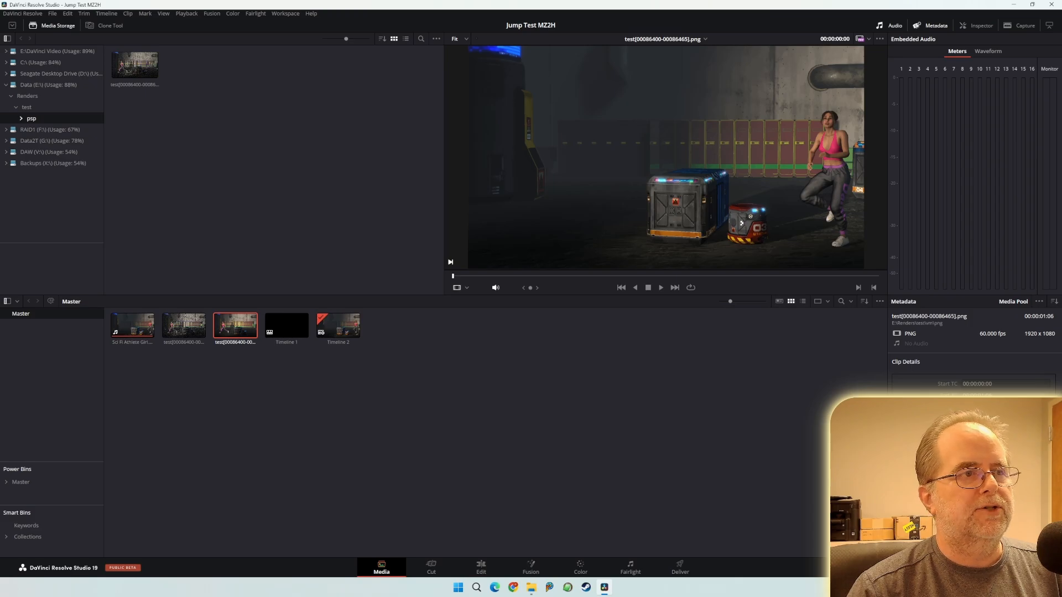
key(space)
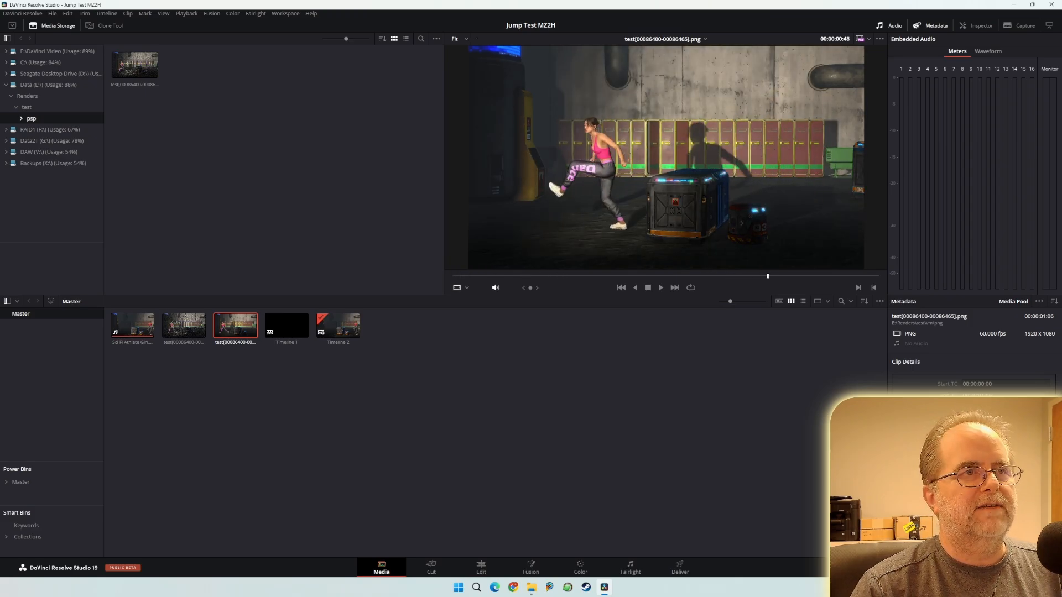
scroll(665, 157, up, 5)
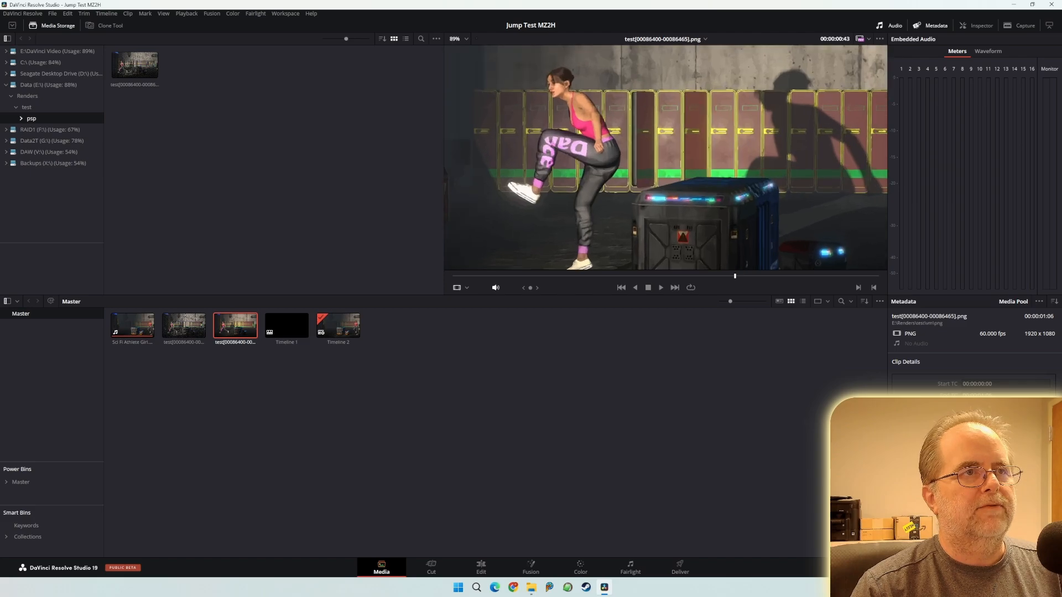
scroll(664, 156, up, 6)
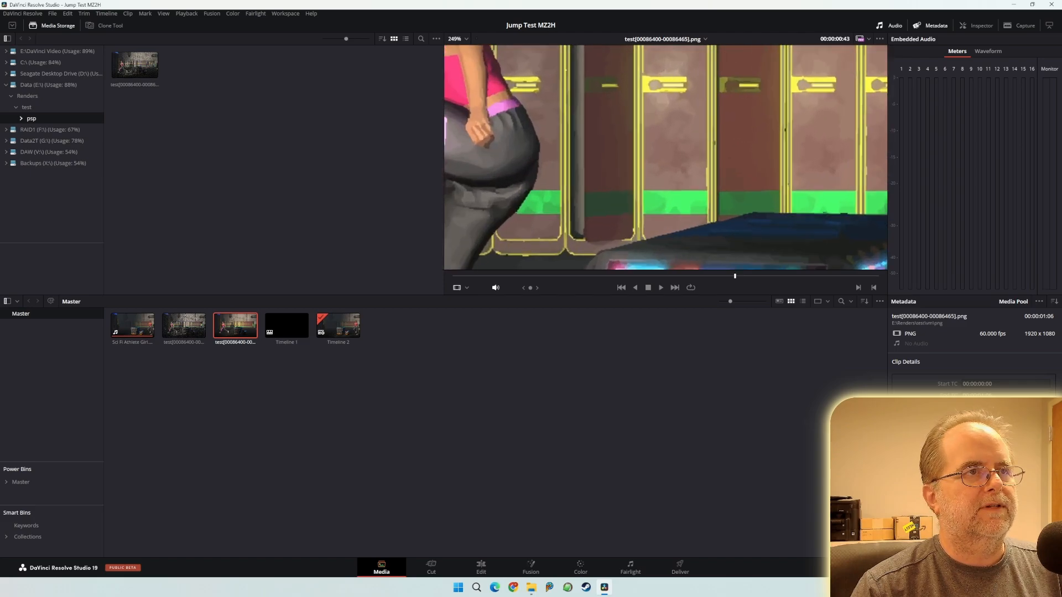
scroll(665, 157, down, 8)
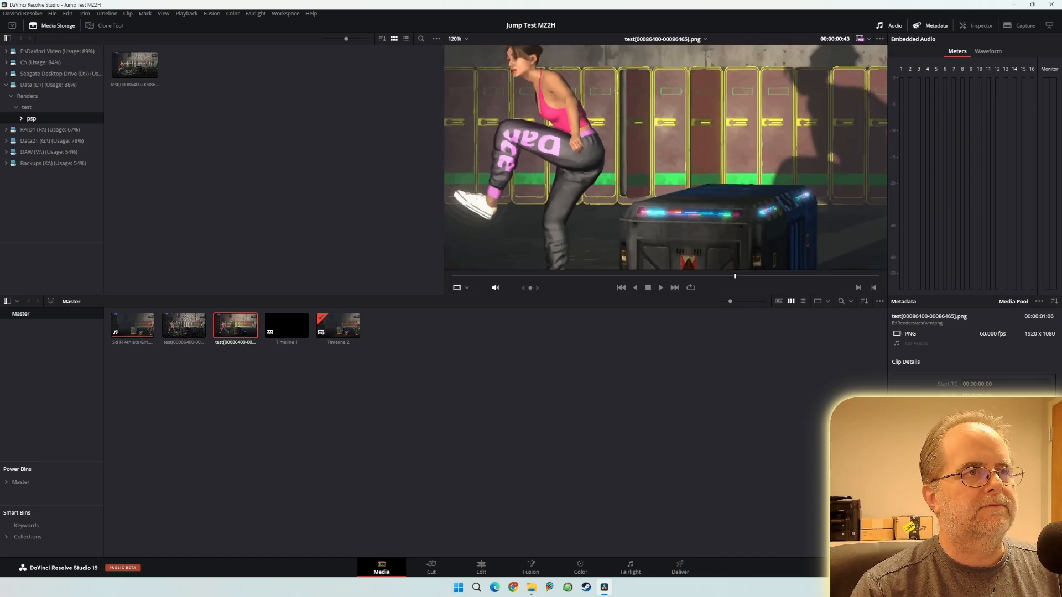
click(481, 567)
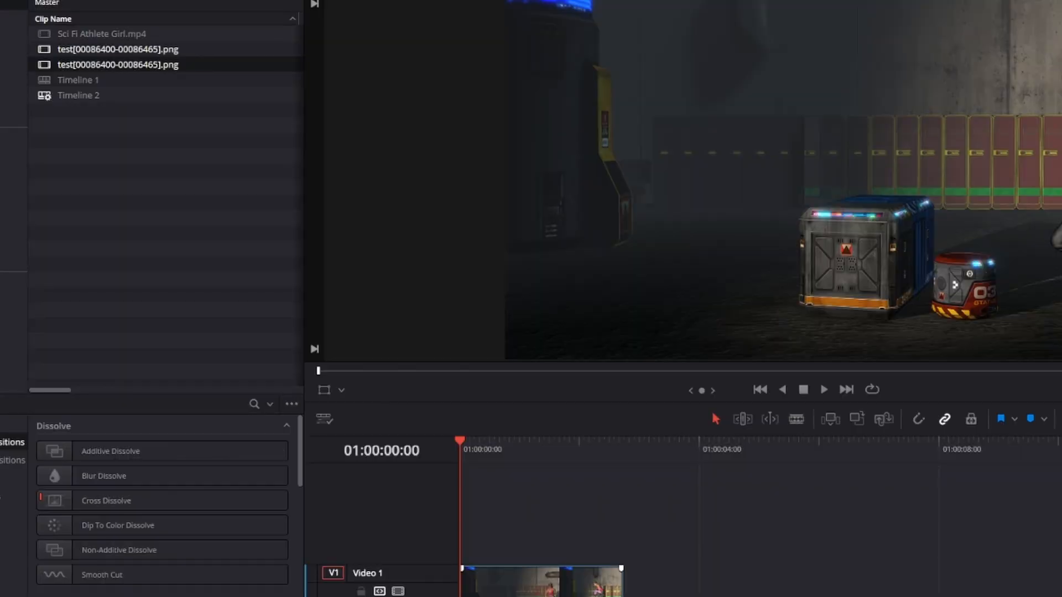
- Place both test PNG sequence clips on Video 1 after Sci Fi Athlete Girl.mp4
click(118, 49)
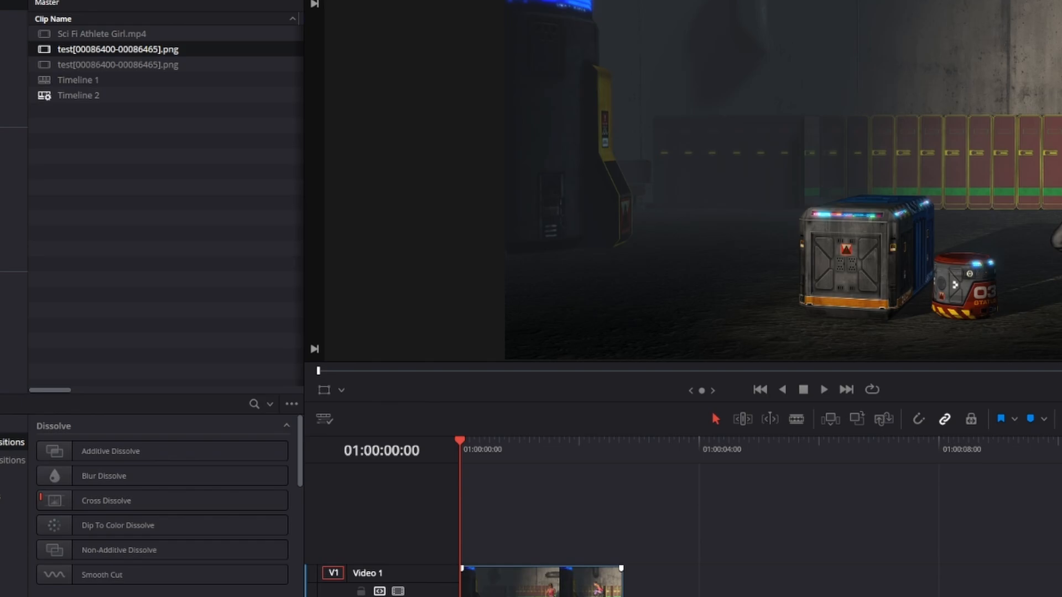
drag(118, 49, 679, 581)
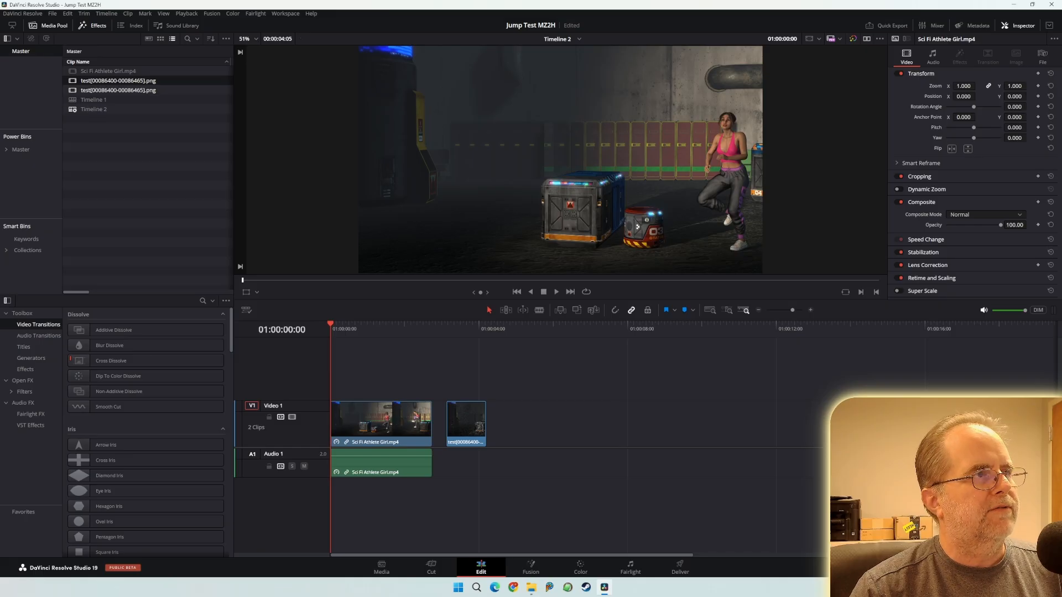
click(118, 64)
drag(118, 90, 519, 423)
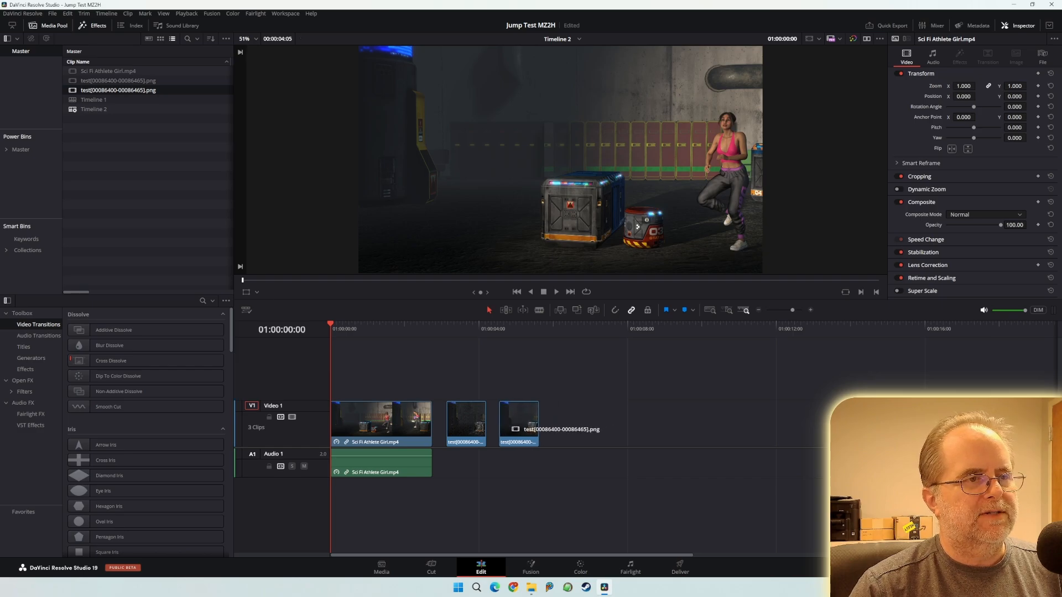
- Put the playhead on the first PNG clip and step through it frame by frame
click(521, 2)
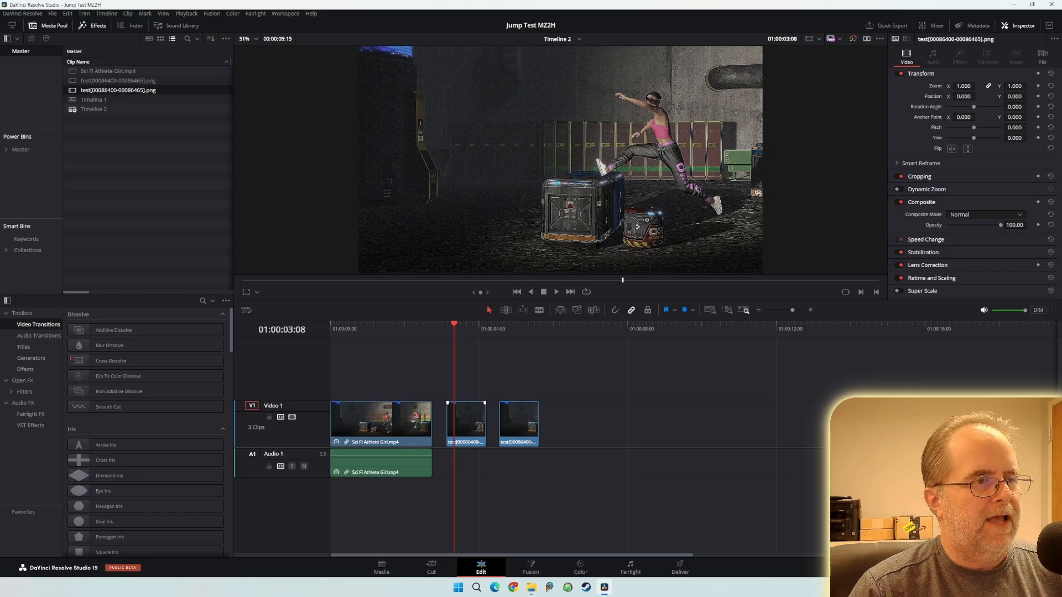
key(Left)
key(Left)
key(Left)
key(Left)
key(Left)
key(Left)
key(Left)
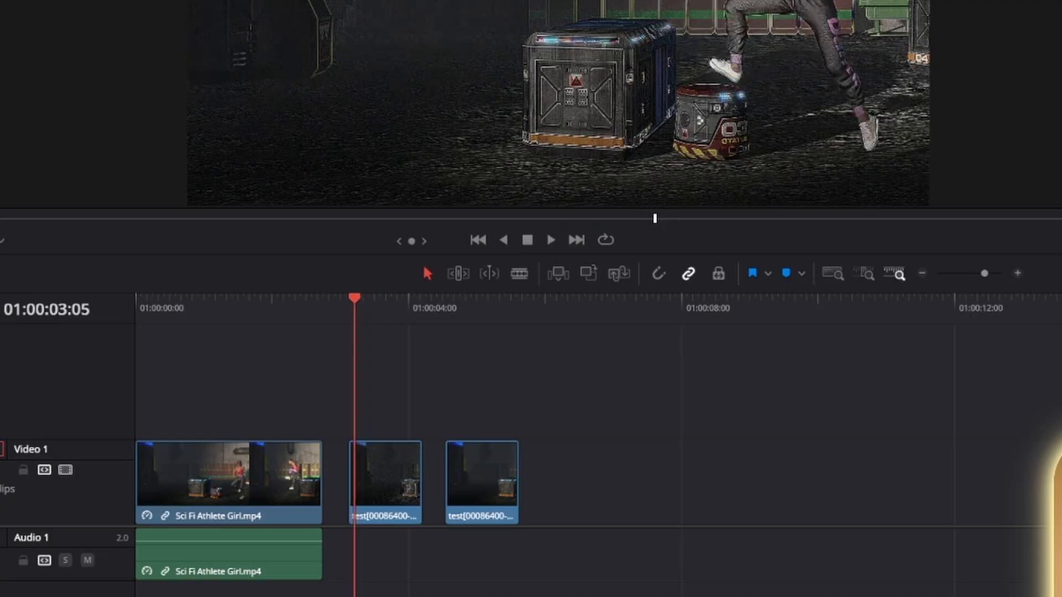
key(Right)
key(Right)
key(Right)
key(Right)
key(Right)
key(Right)
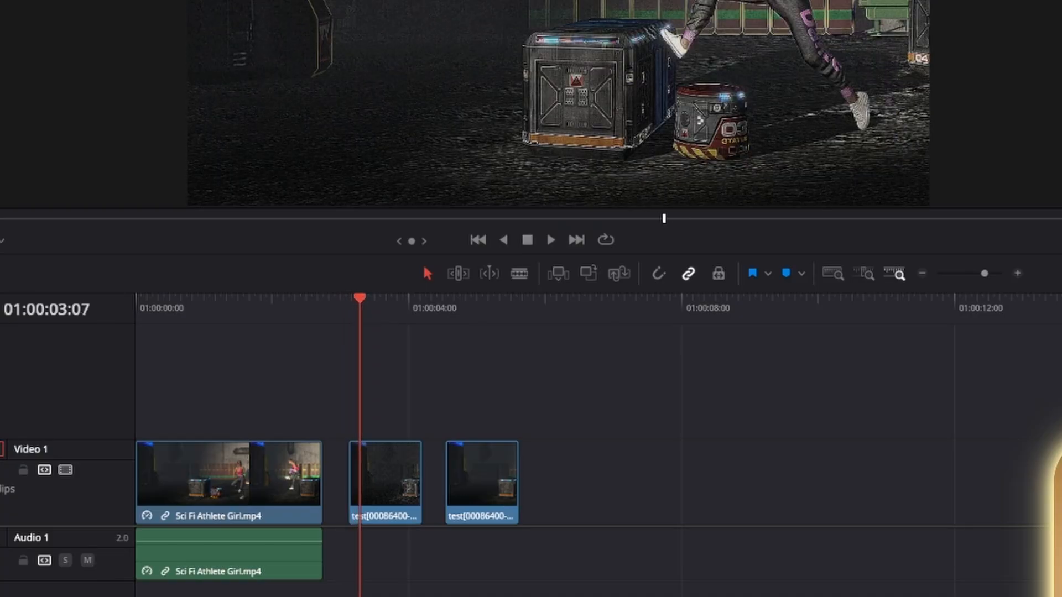
key(Right)
key(Right)
key(Right)
key(Right)
key(Right)
key(Right)
key(Right)
key(Right)
key(Right)
key(Right)
key(Right)
key(Right)
key(Right)
key(Right)
key(Right)
key(Right)
key(Right)
key(Right)
key(Right)
key(Right)
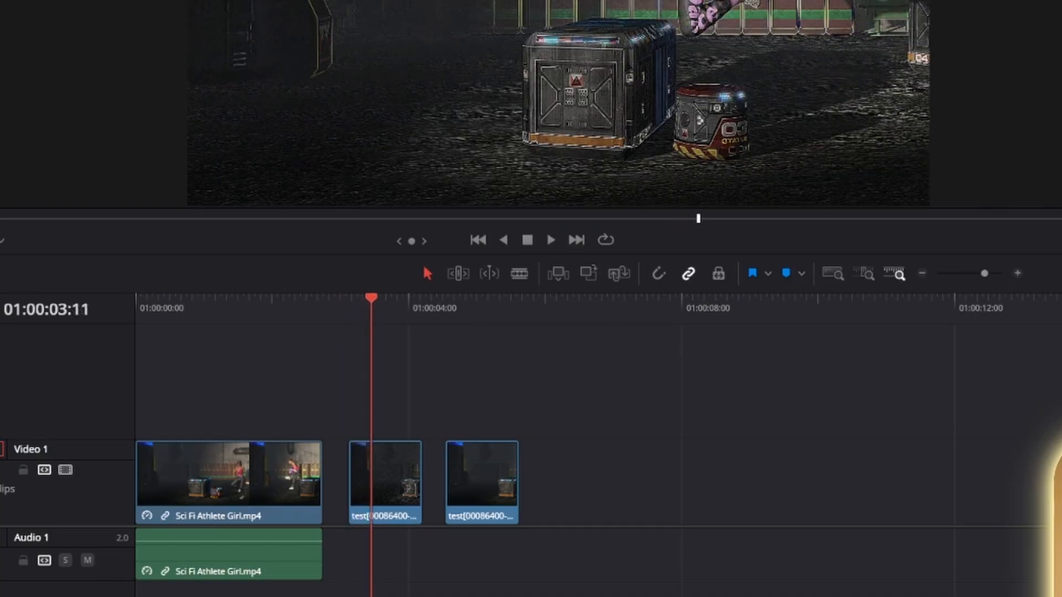
- Move the first test PNG clip to a new Video 2 track at the start and slow it to span the source
key(Right)
key(Right)
key(Right)
key(Right)
key(Right)
key(Right)
key(Right)
key(Right)
key(Right)
key(Right)
key(Right)
key(Right)
key(Right)
key(Right)
key(Right)
key(Right)
key(Right)
key(Right)
key(Right)
key(Right)
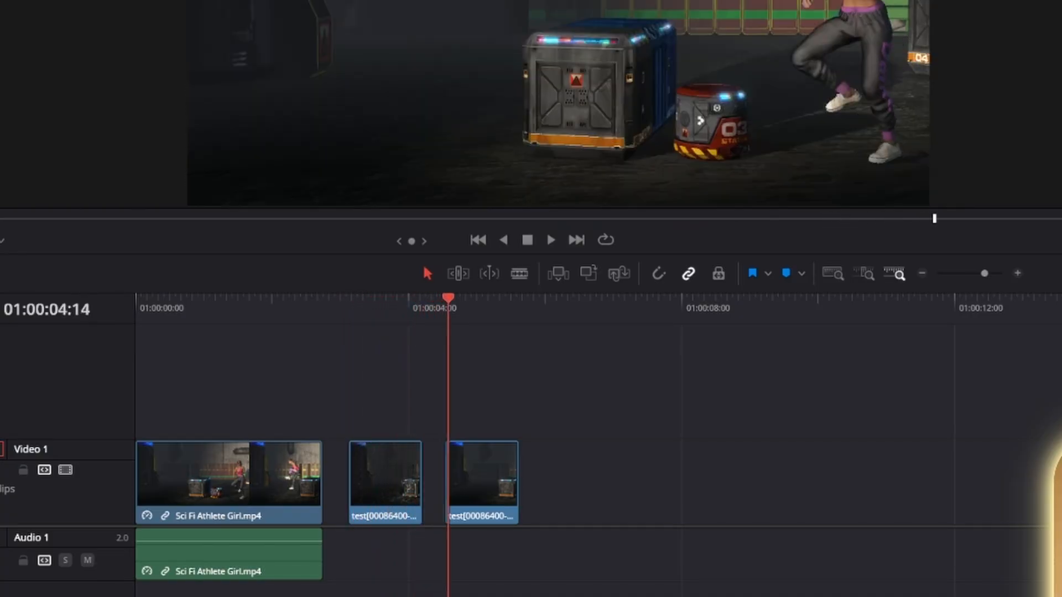
key(Left)
key(Left)
key(Left)
key(Left)
key(Left)
key(Left)
drag(485, 298, 159, 298)
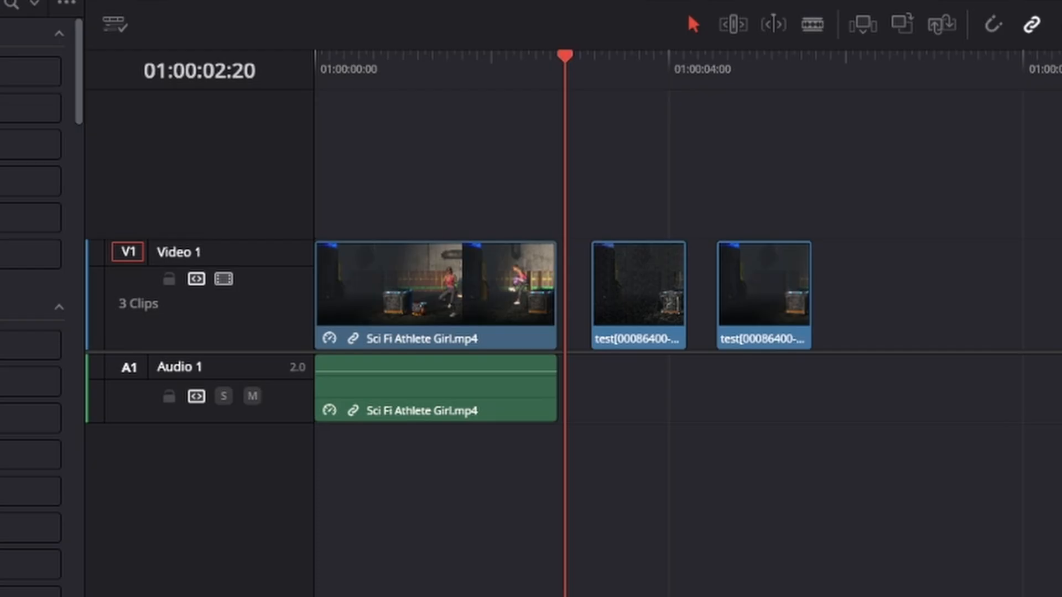
key(Right)
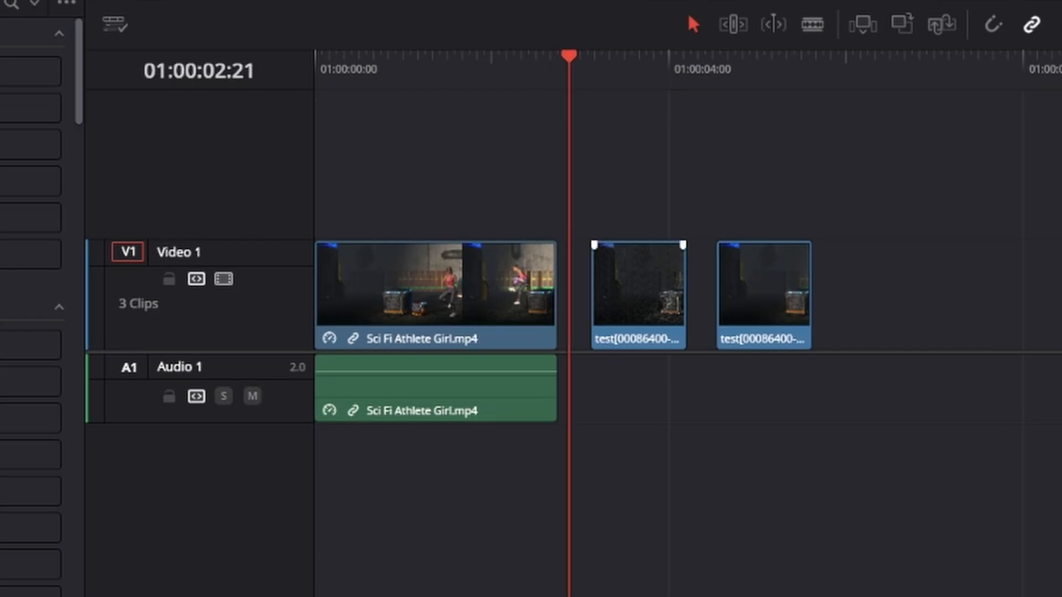
drag(639, 288, 364, 176)
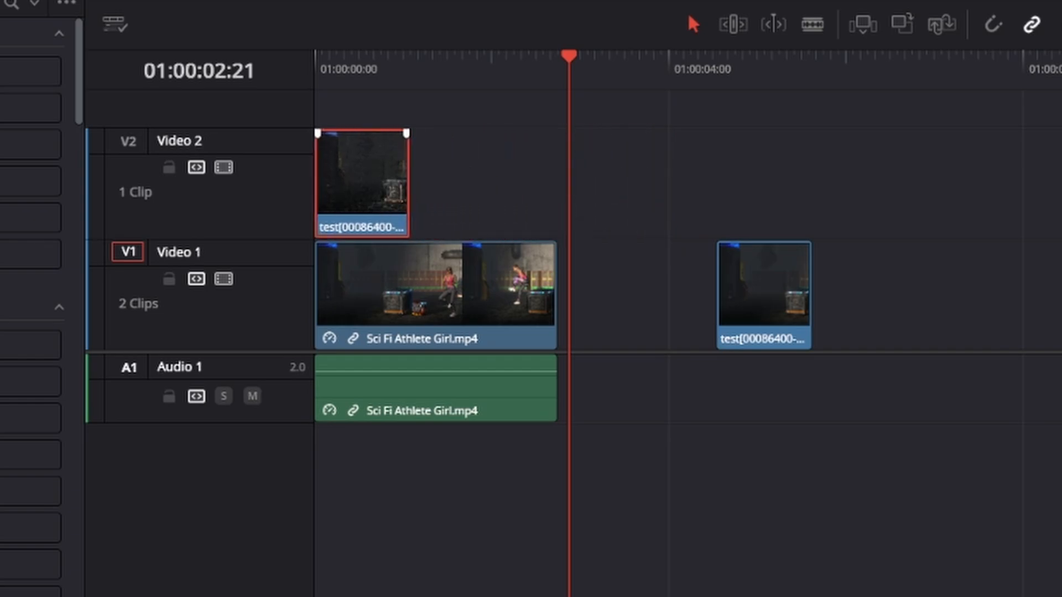
key(ctrl+r)
drag(408, 117, 554, 117)
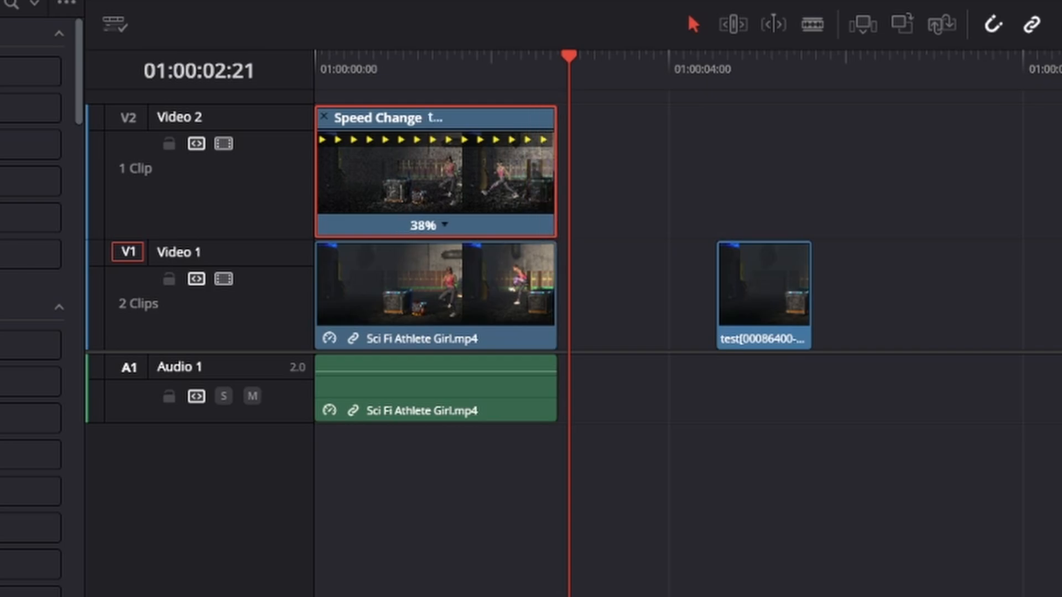
- Play back the overlay and lower the Video 2 clip's opacity to 61.83
click(347, 58)
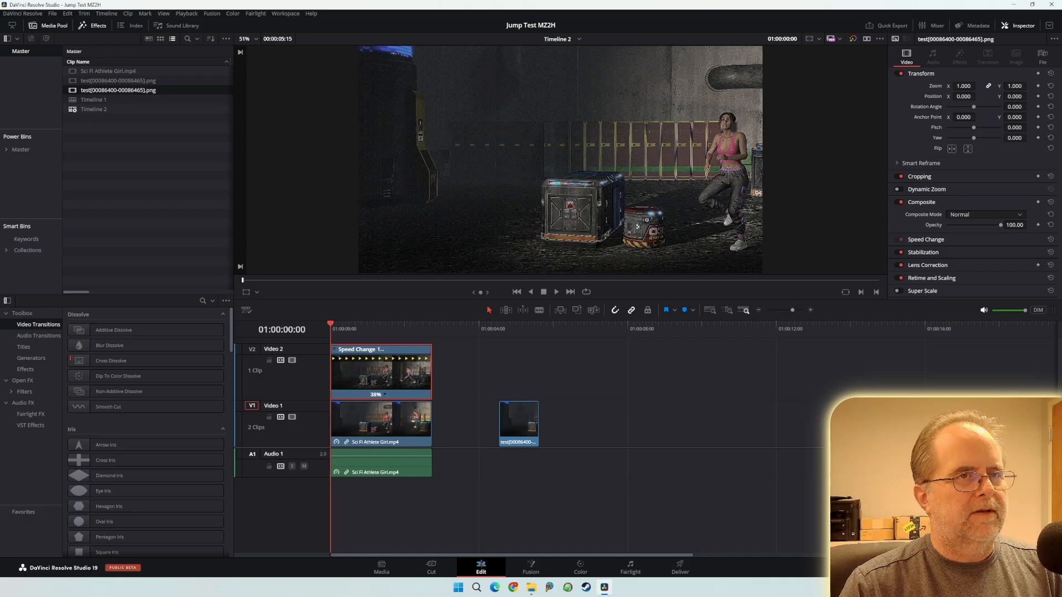
key(space)
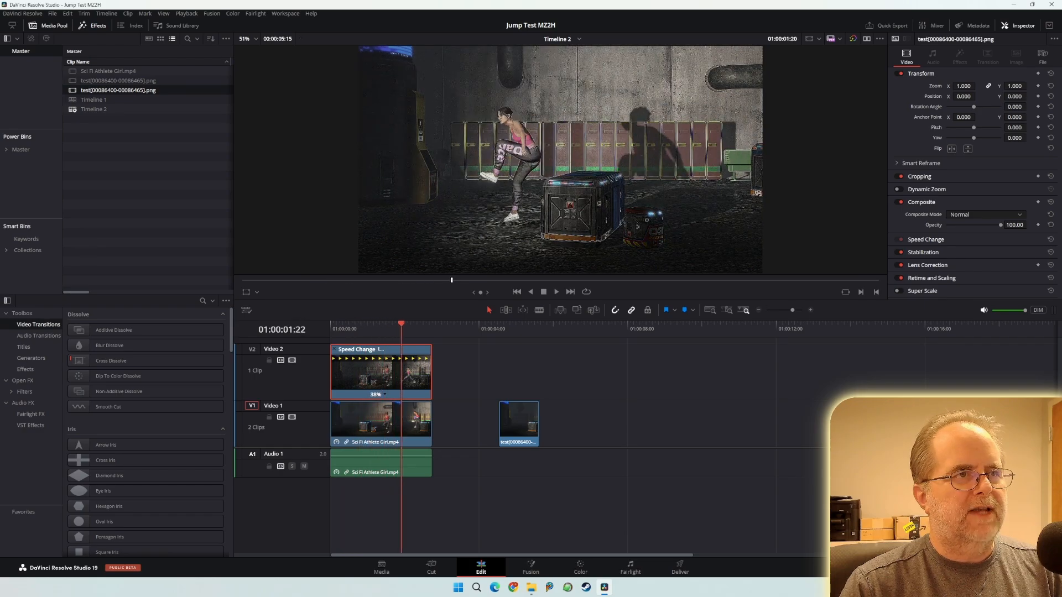
drag(420, 329, 358, 329)
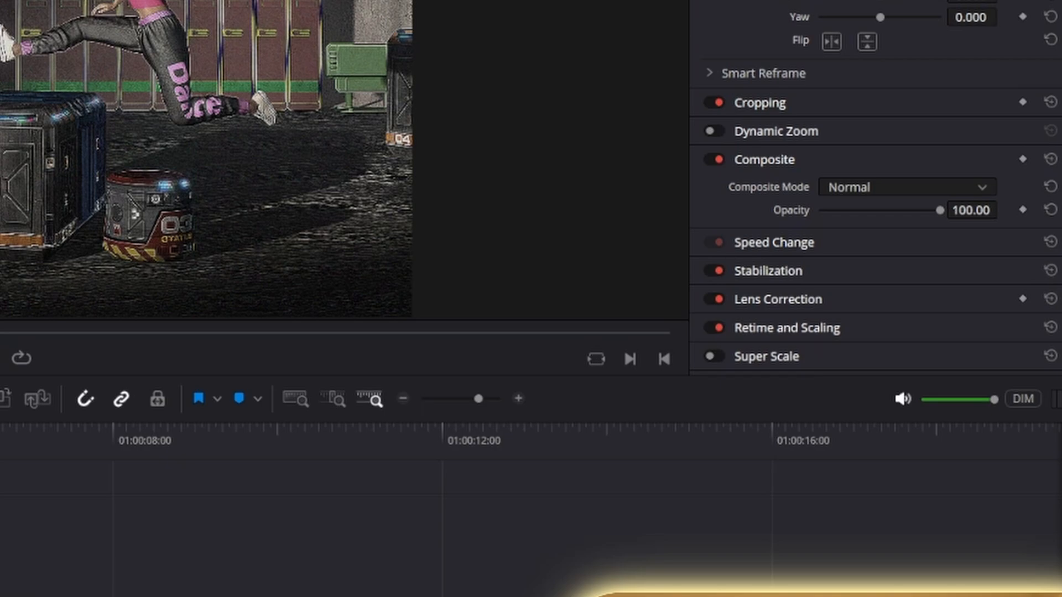
drag(935, 210, 907, 210)
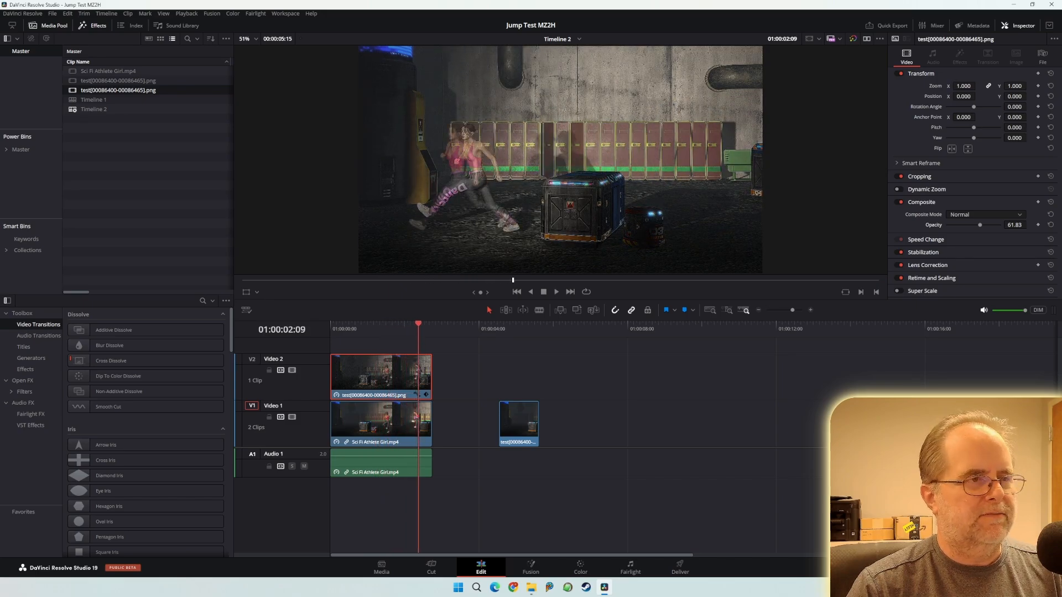
- Scrub through the crate jump and restore the Video 2 clip to 100 opacity
click(358, 327)
key(Home)
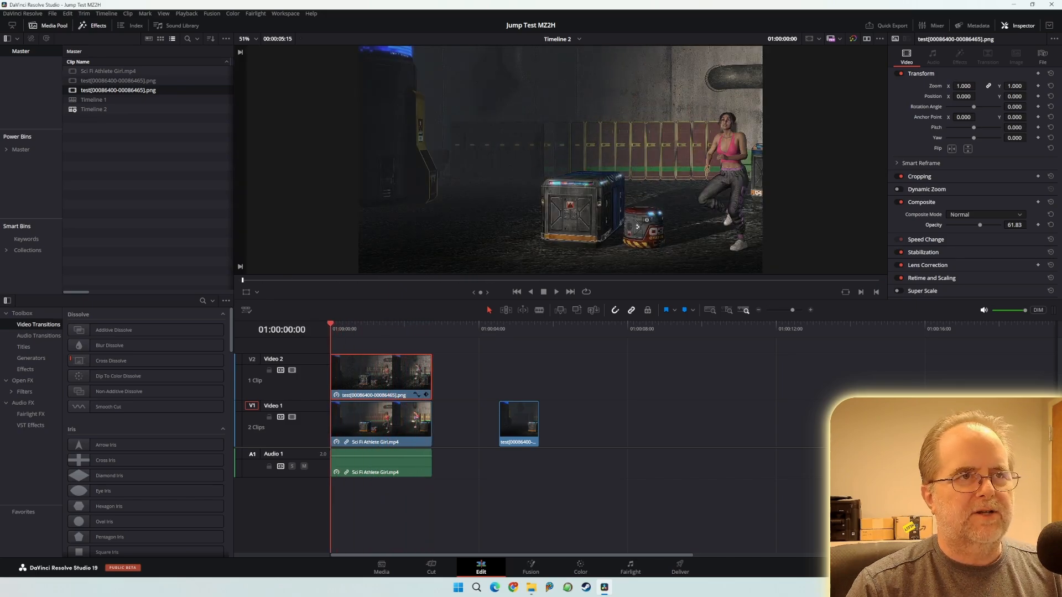
drag(331, 328, 364, 328)
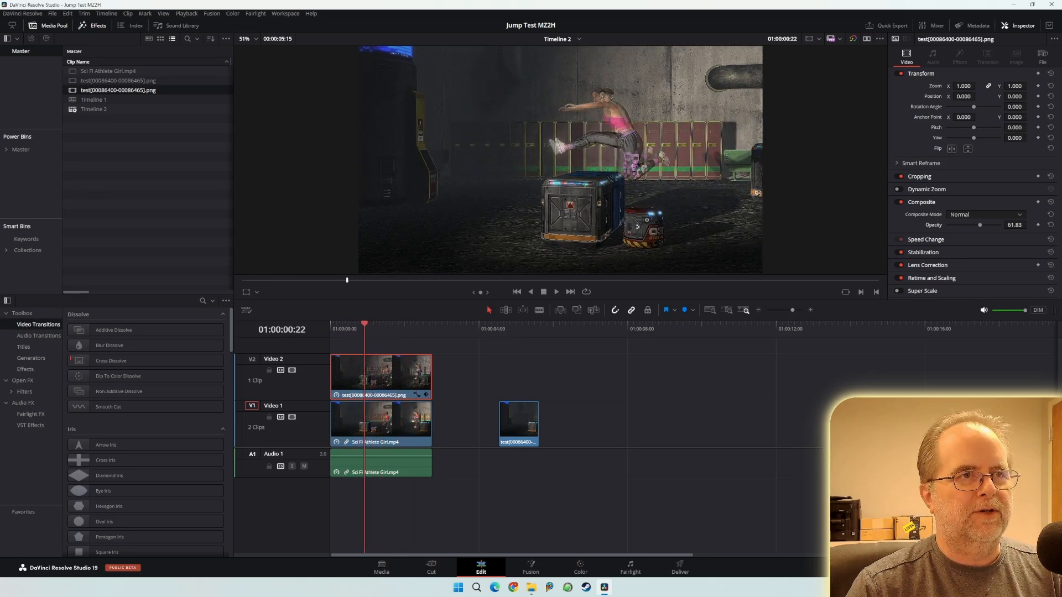
drag(982, 225, 1000, 225)
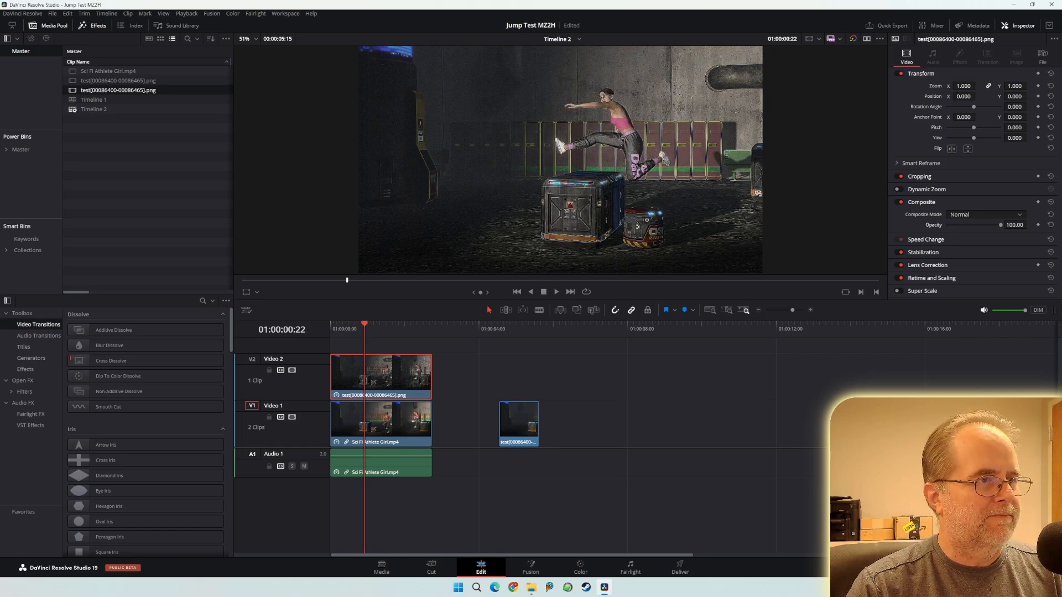
- Replay the jump at normal speed and scrub back to its start
drag(364, 328, 335, 328)
key(space)
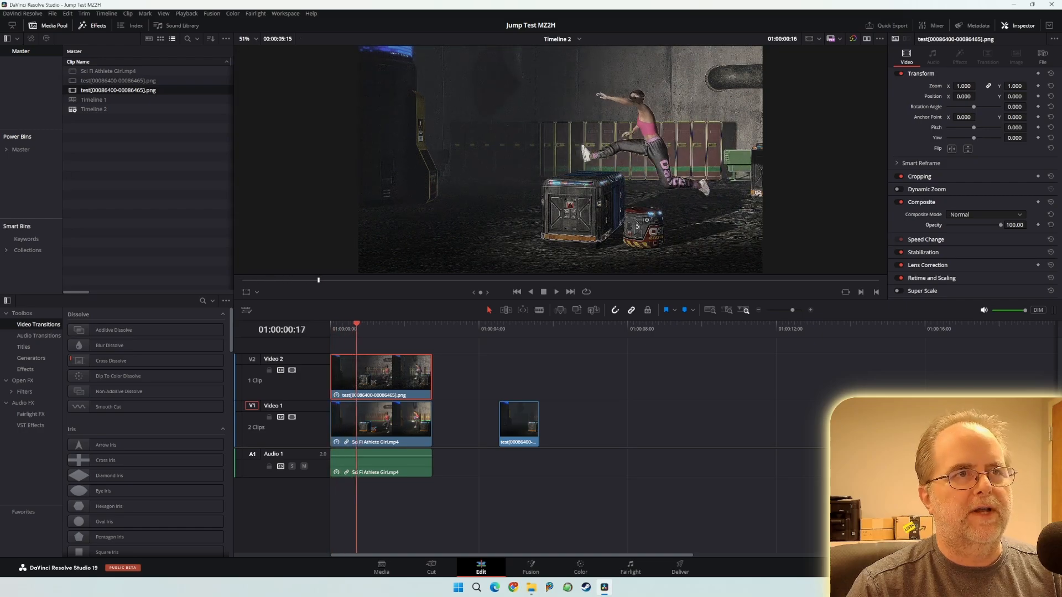
drag(401, 328, 331, 328)
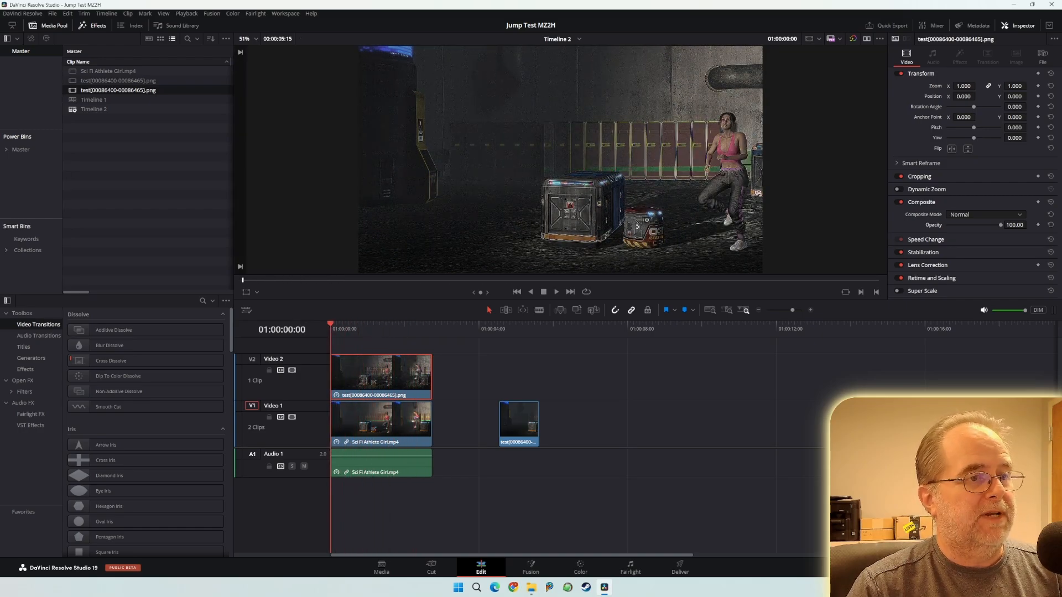
- Put the short PNG clip on a new Video 3 track and slow it to 39%
scroll(526, 443, up, 4)
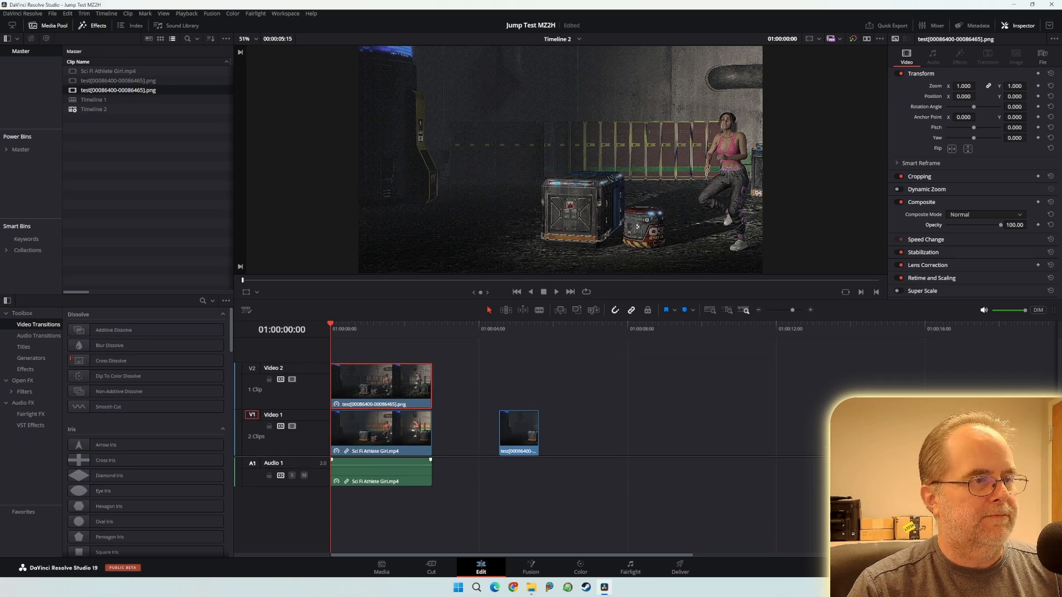
drag(518, 487, 350, 392)
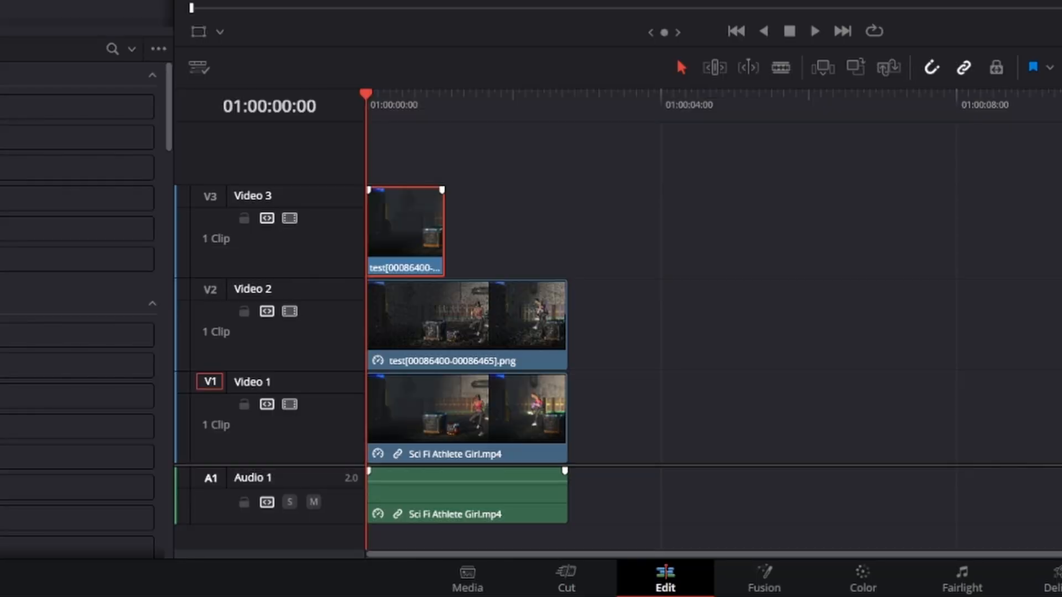
key(ctrl+r)
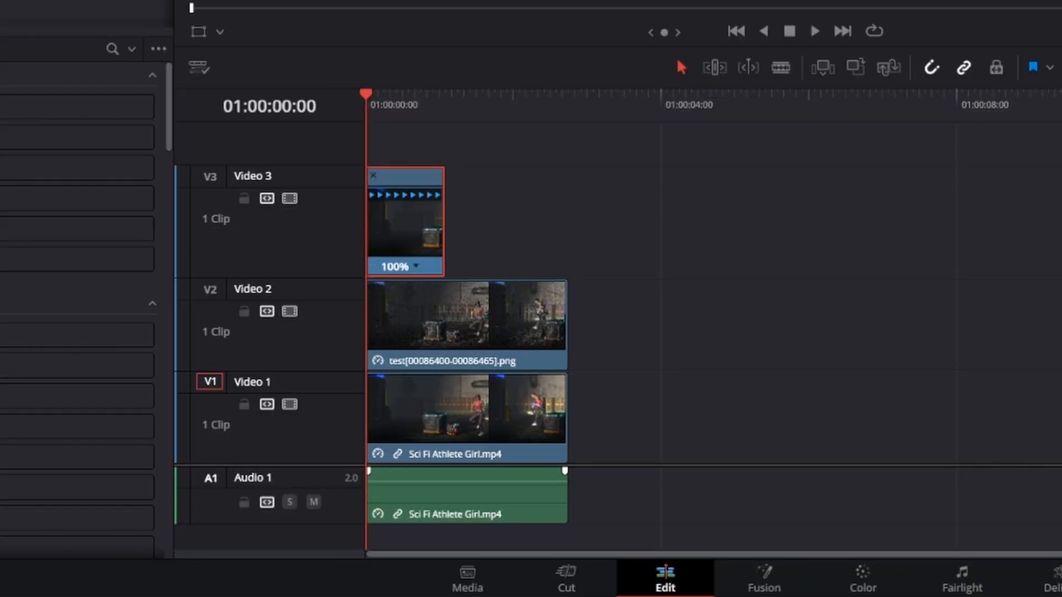
drag(443, 176, 568, 176)
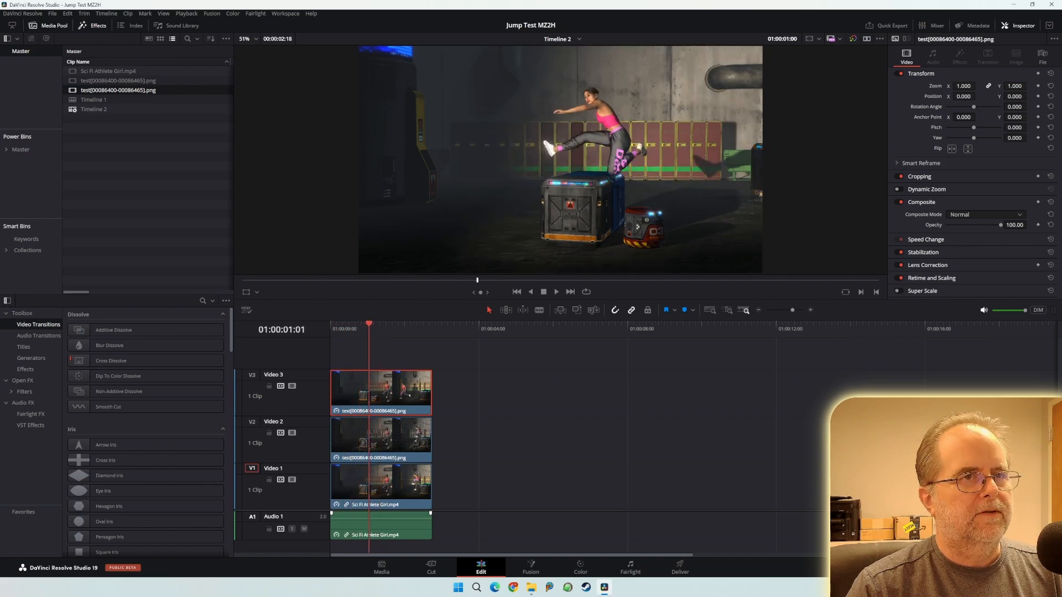
- Lay the longer PNG clip, then the 39% clip, on Video 1 after Sci Fi Athlete Girl.mp4
key(Home)
drag(381, 437, 483, 484)
drag(382, 393, 585, 487)
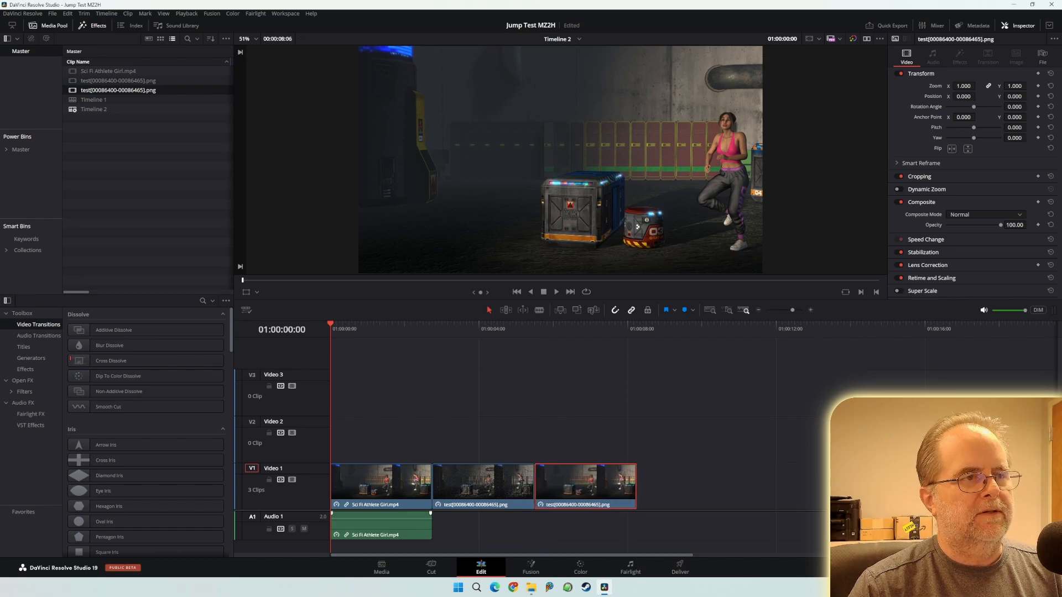
- Play and scrub the three-clip sequence, then open the Media page's Media Storage display options
key(space)
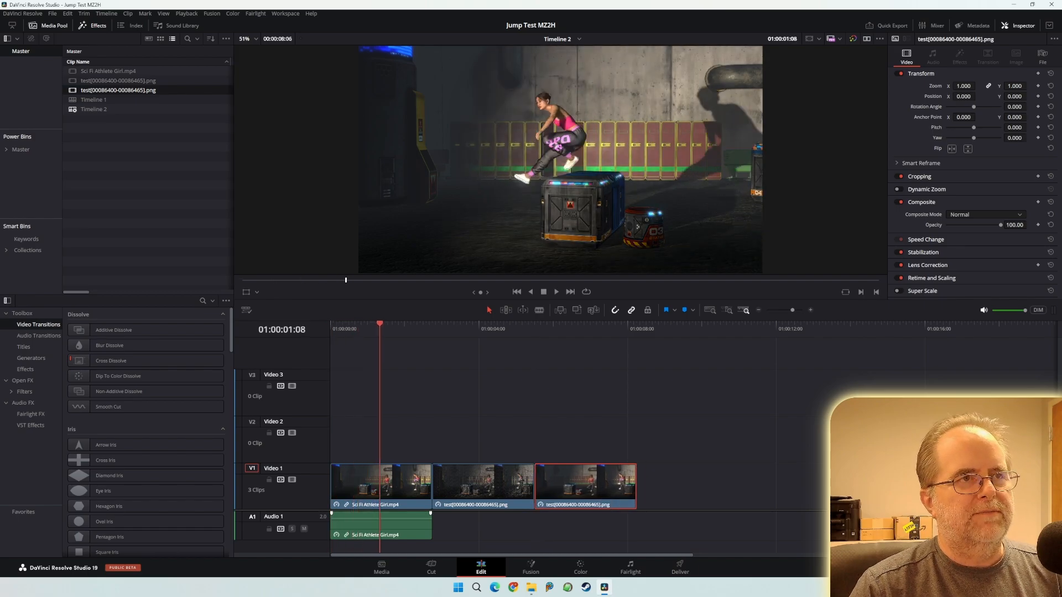
drag(433, 325, 358, 325)
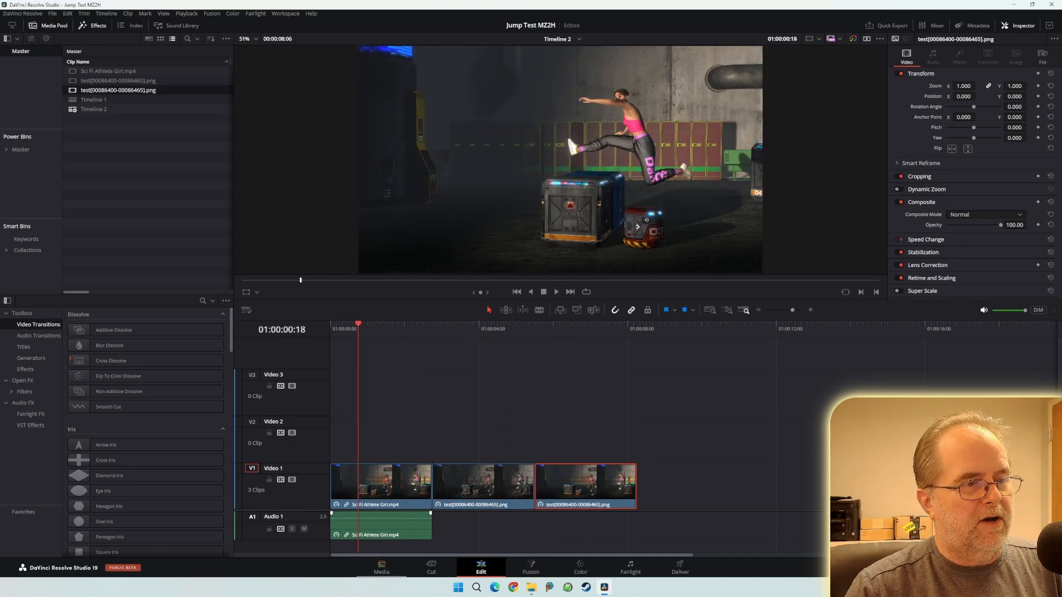
key(shift+2)
click(437, 38)
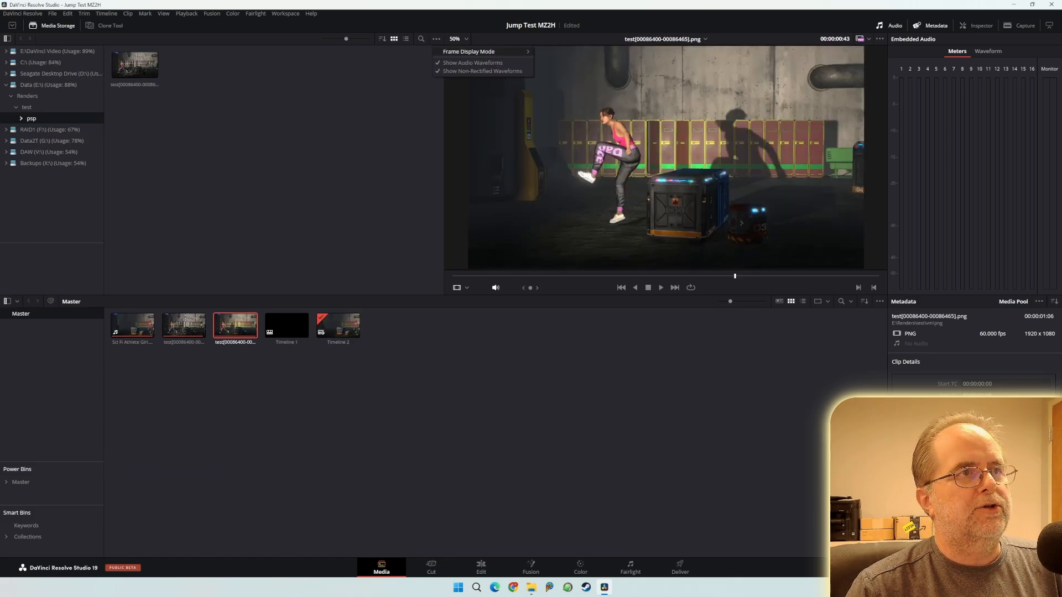
- Leave Frame Display Mode on Sequence, check the 66-frame png folder in File Explorer, then return to Resolve's Edit page
mouse_move(468, 52)
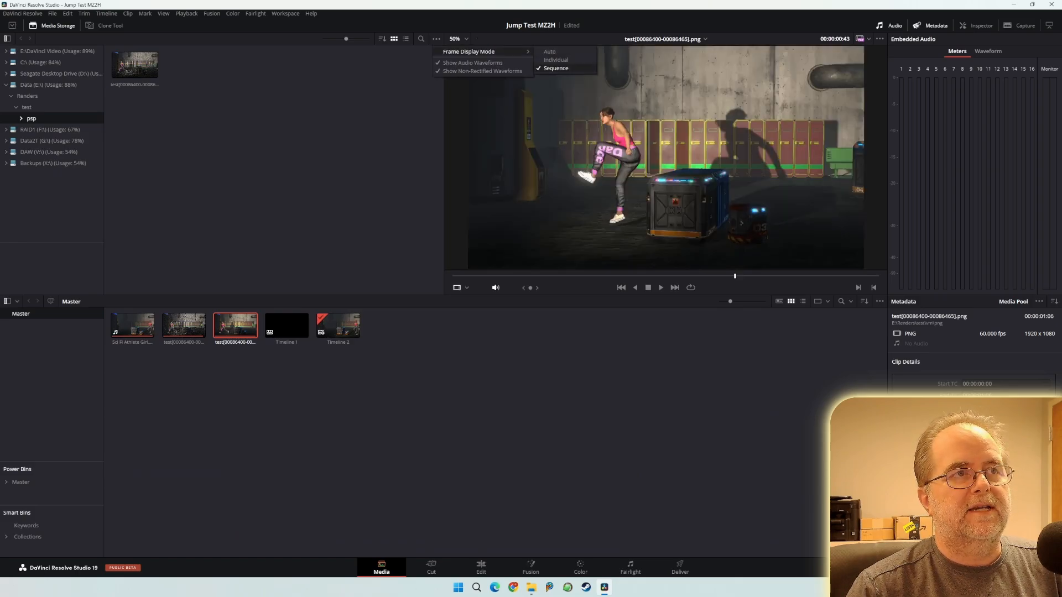
click(556, 68)
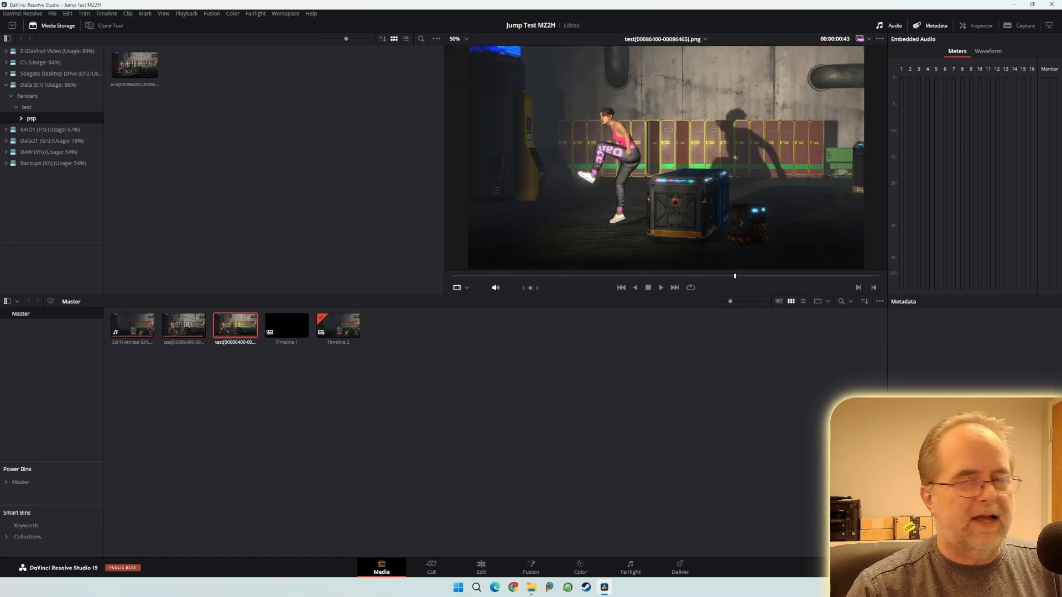
click(531, 588)
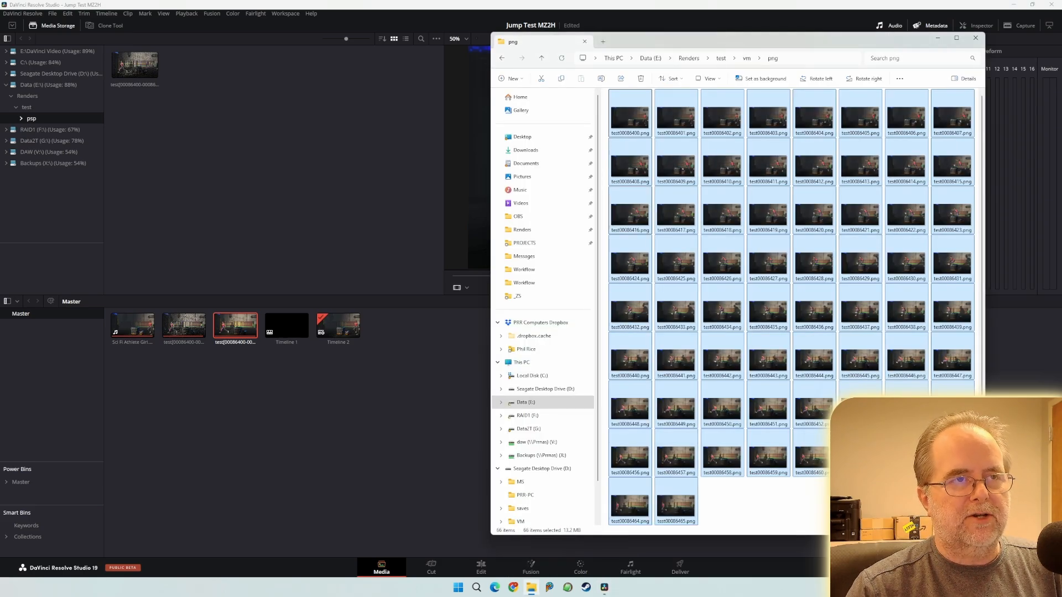
click(191, 210)
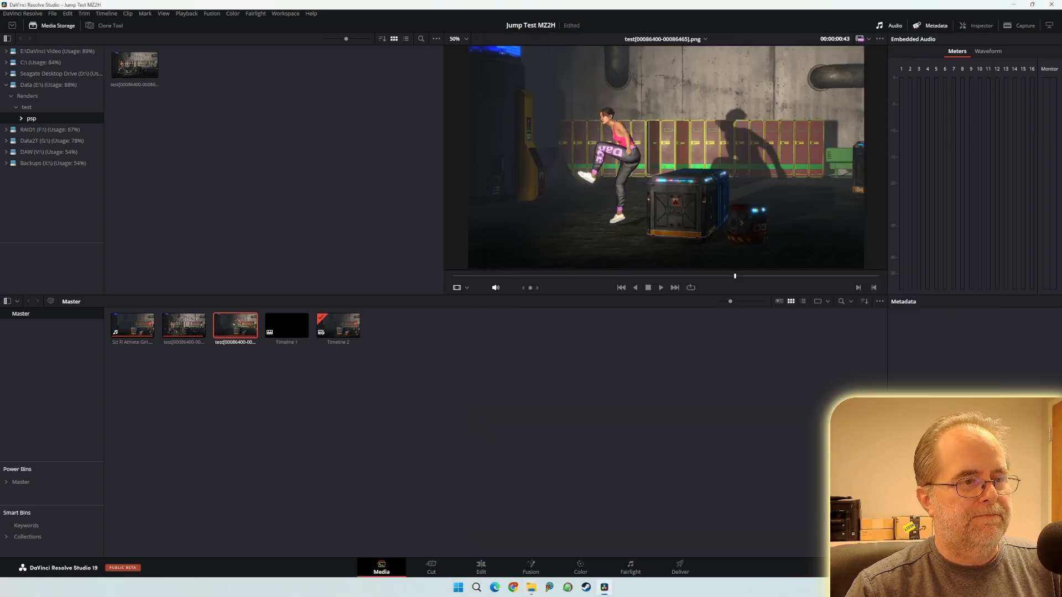
click(480, 567)
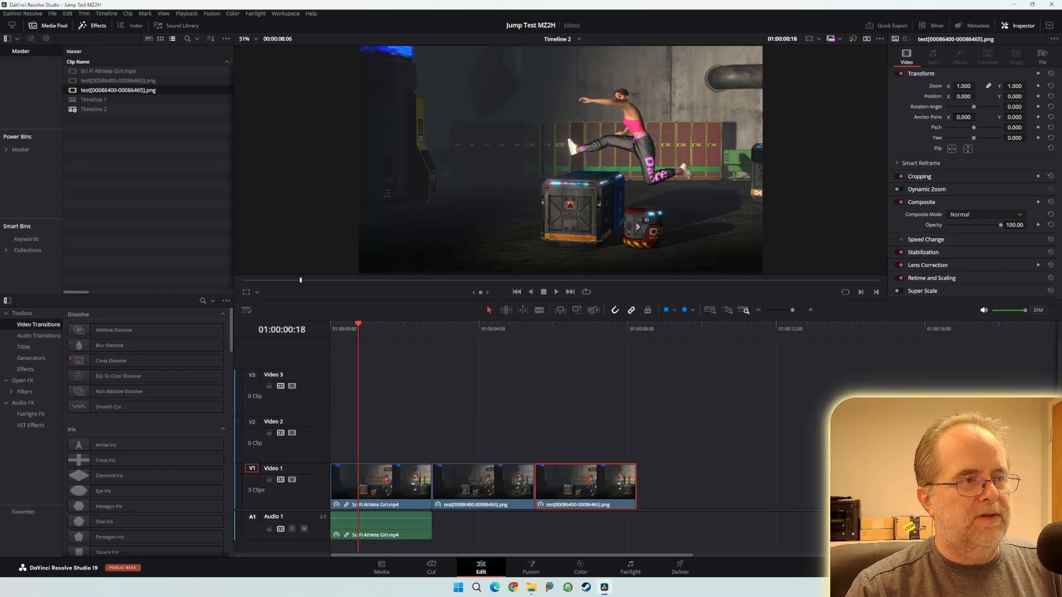
drag(358, 325, 485, 325)
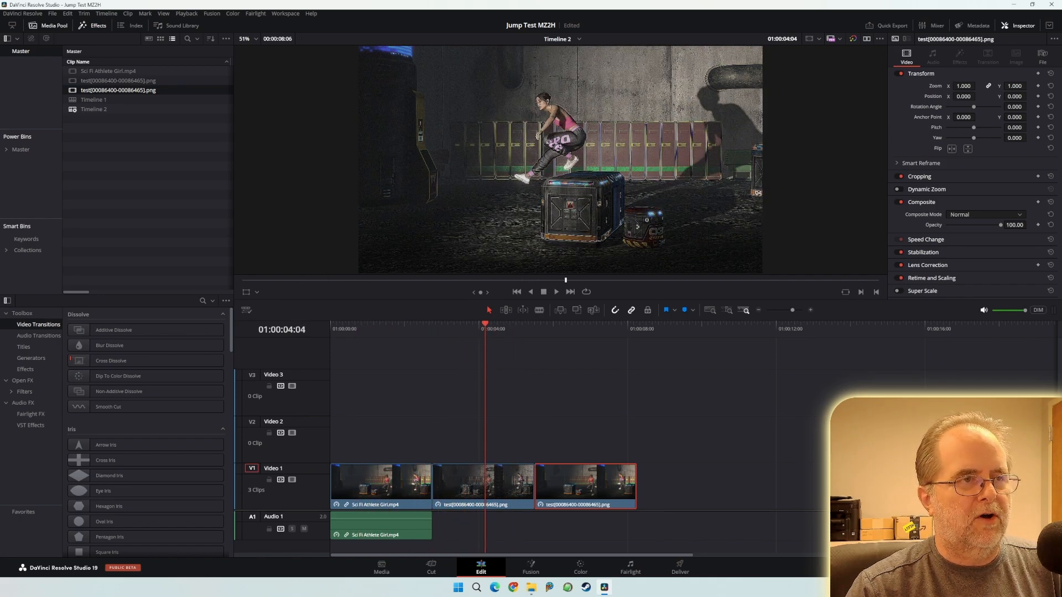
drag(485, 325, 381, 325)
key(space)
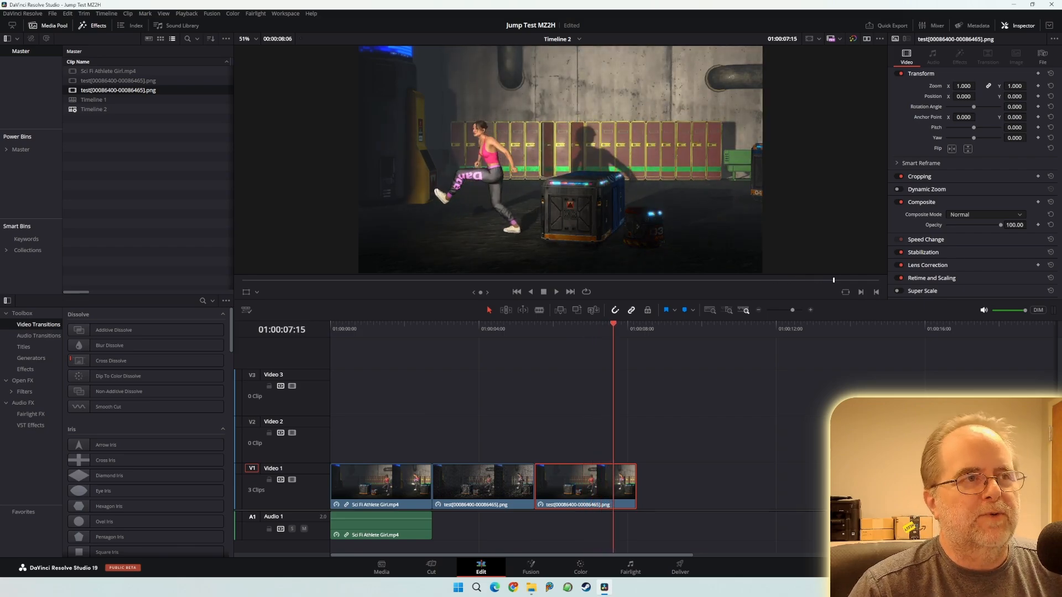
key(j)
key(j)
key(j)
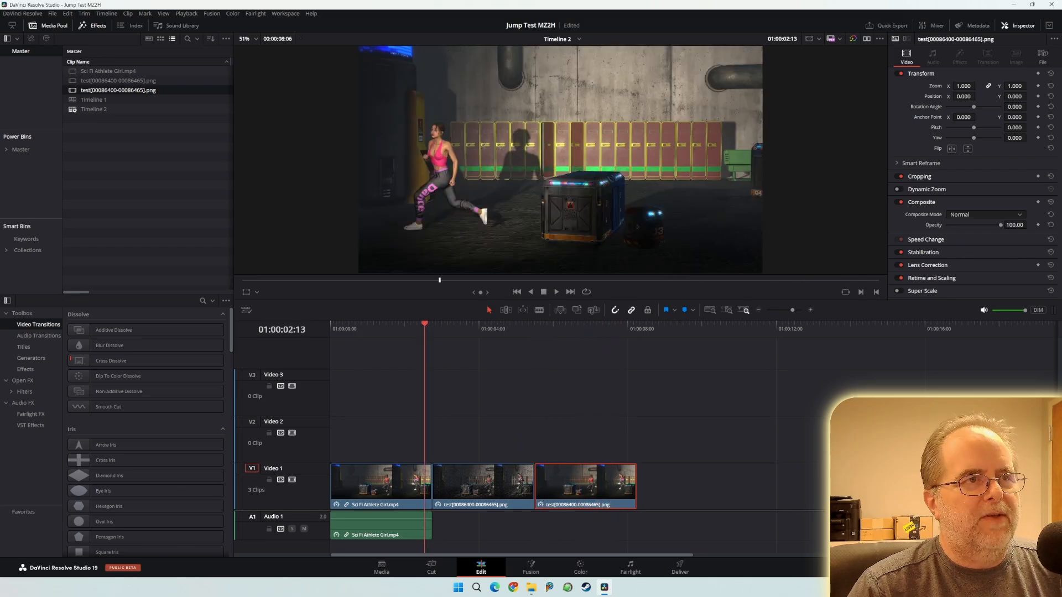
key(Down)
key(Down)
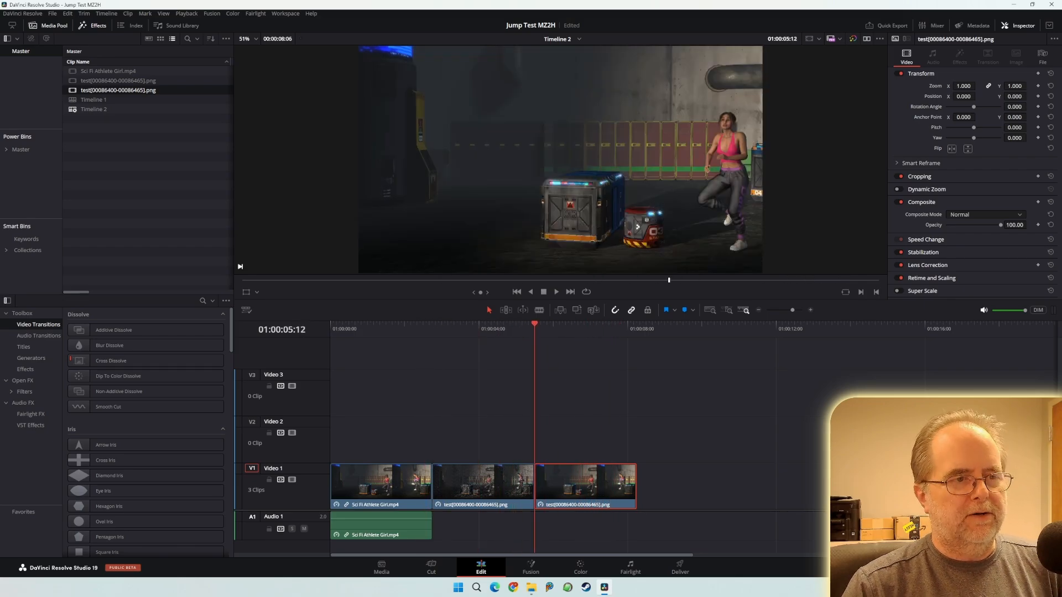
key(j)
key(j)
key(j)
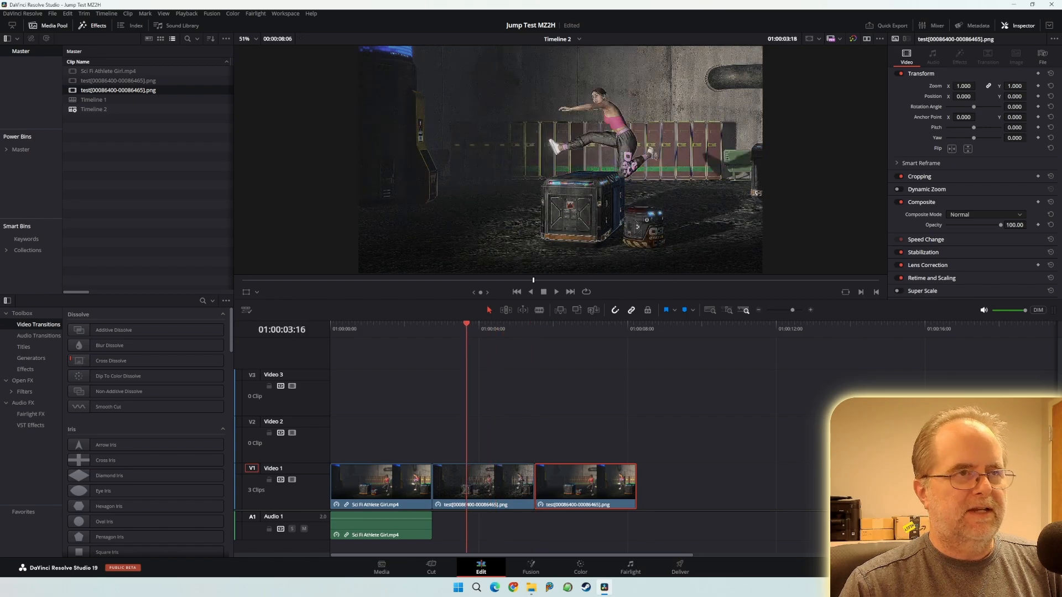
key(k)
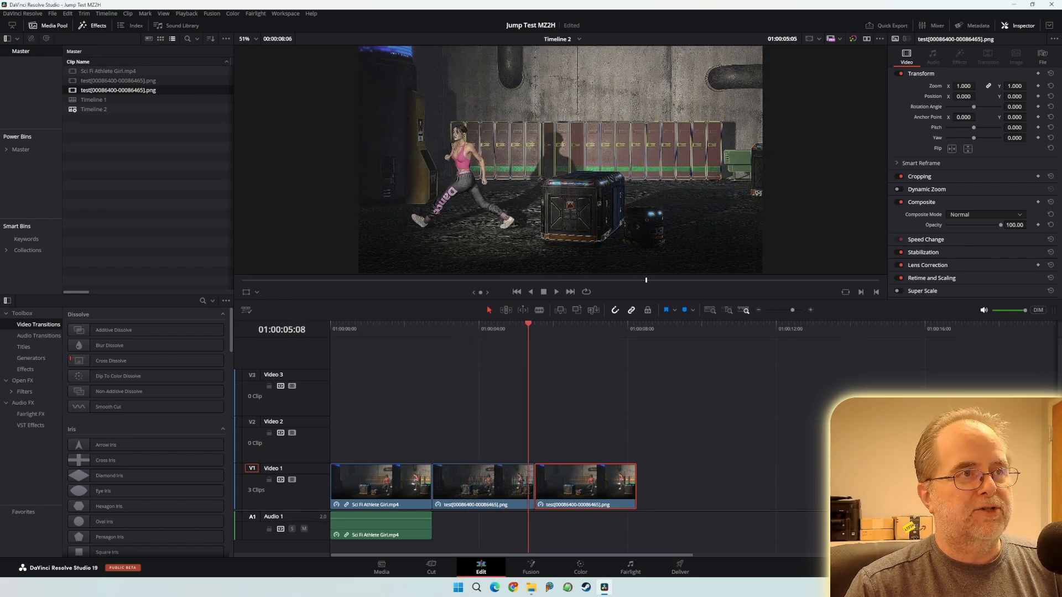
drag(598, 326, 453, 326)
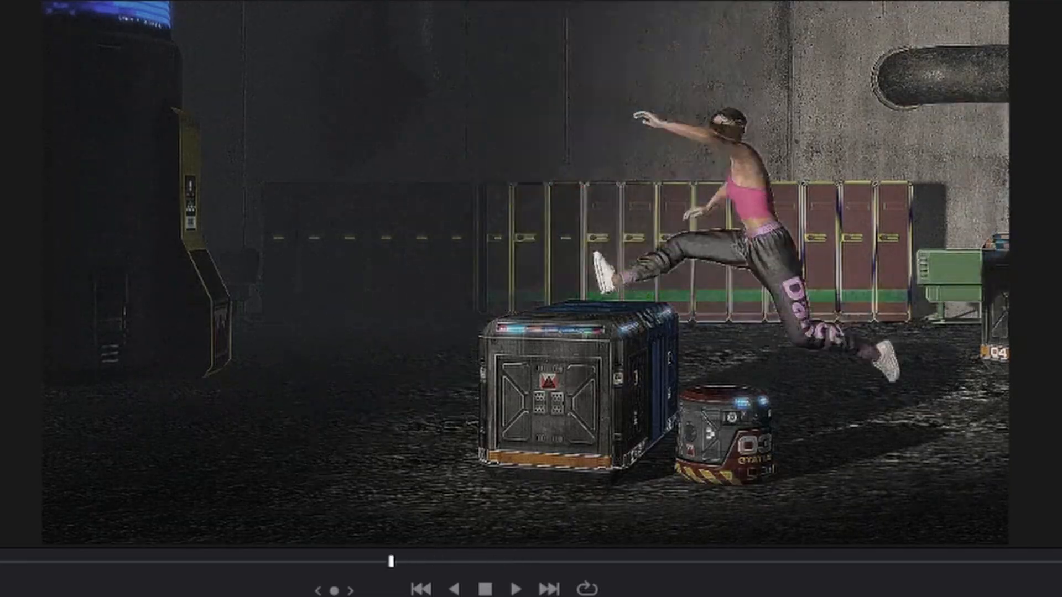
drag(391, 562, 273, 562)
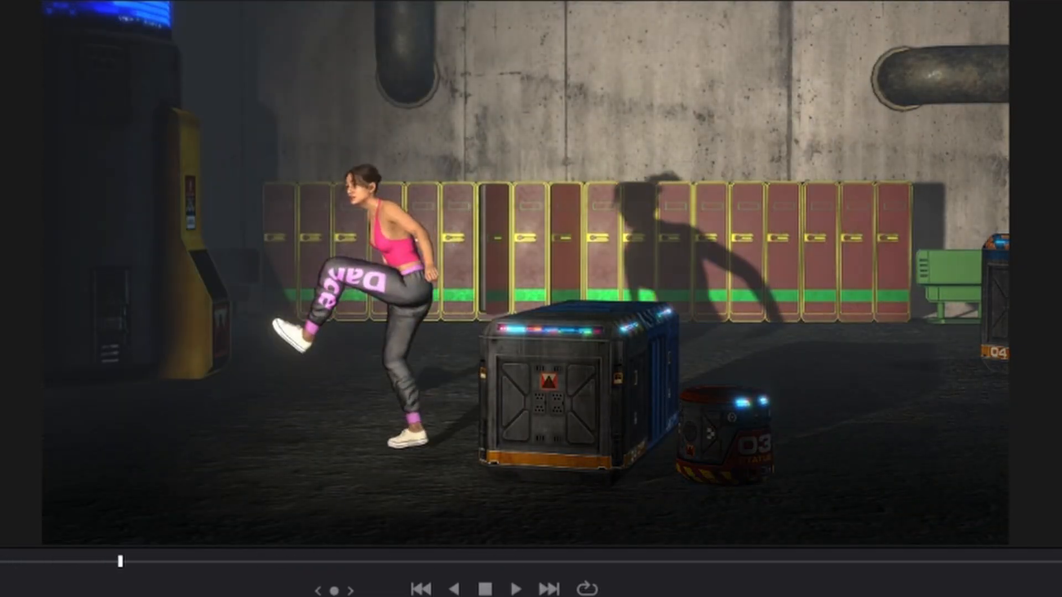
drag(228, 562, 0, 562)
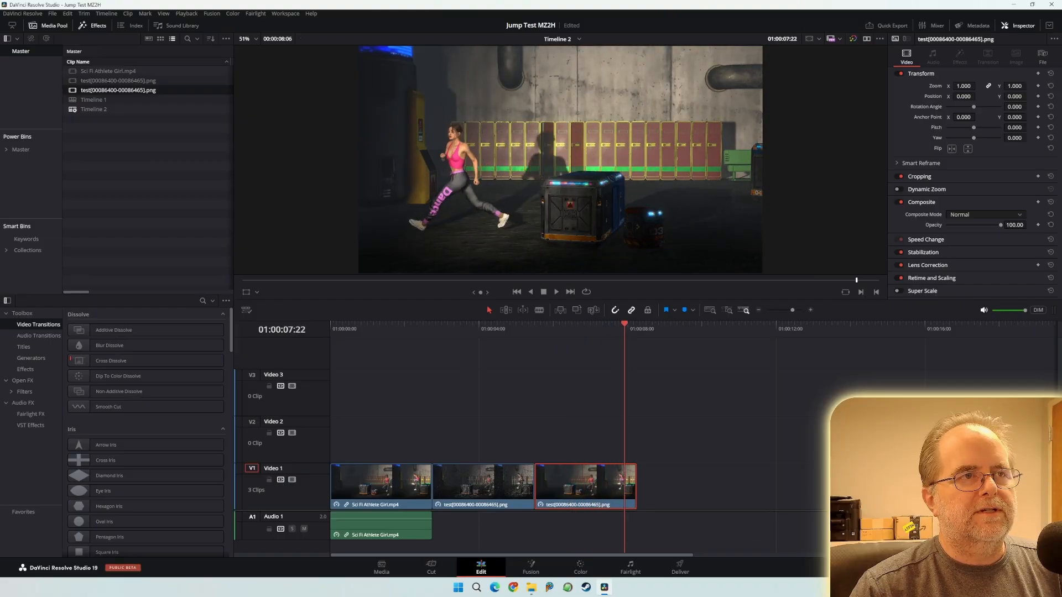
drag(642, 324, 464, 324)
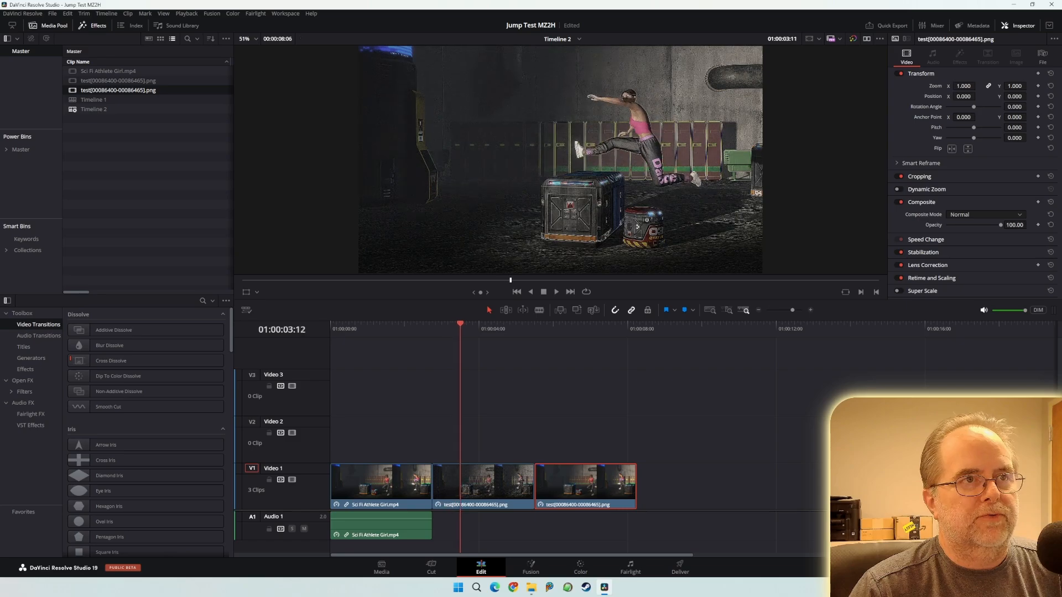
mouse_move(460, 327)
mouse_down()
mouse_move(499, 328)
mouse_move(463, 327)
mouse_up()
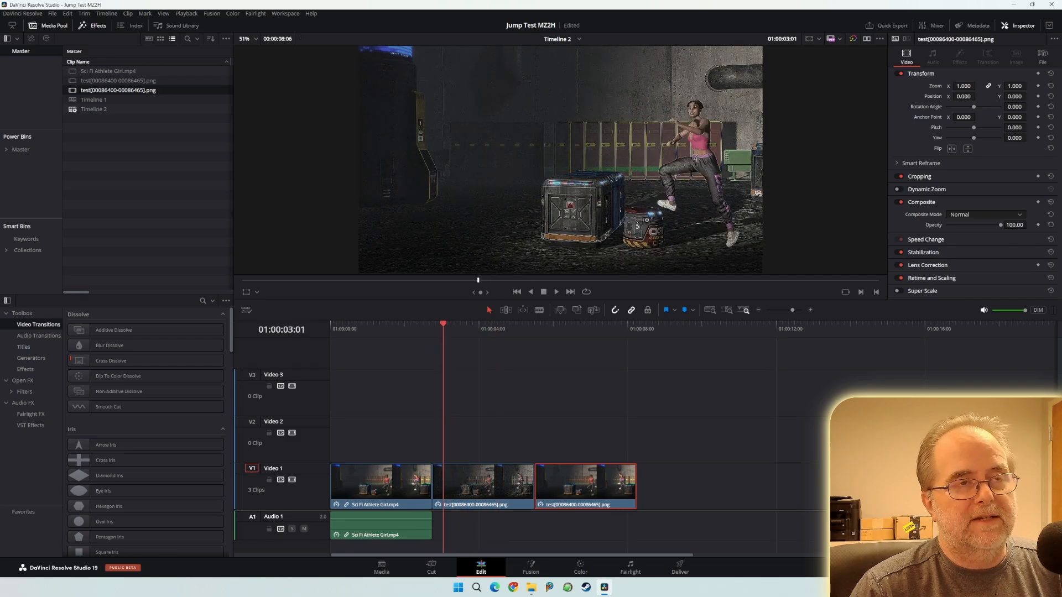
mouse_move(488, 328)
mouse_down()
mouse_move(592, 328)
mouse_move(450, 328)
mouse_move(628, 328)
mouse_move(339, 328)
mouse_move(629, 327)
mouse_move(344, 327)
mouse_move(534, 327)
mouse_up()
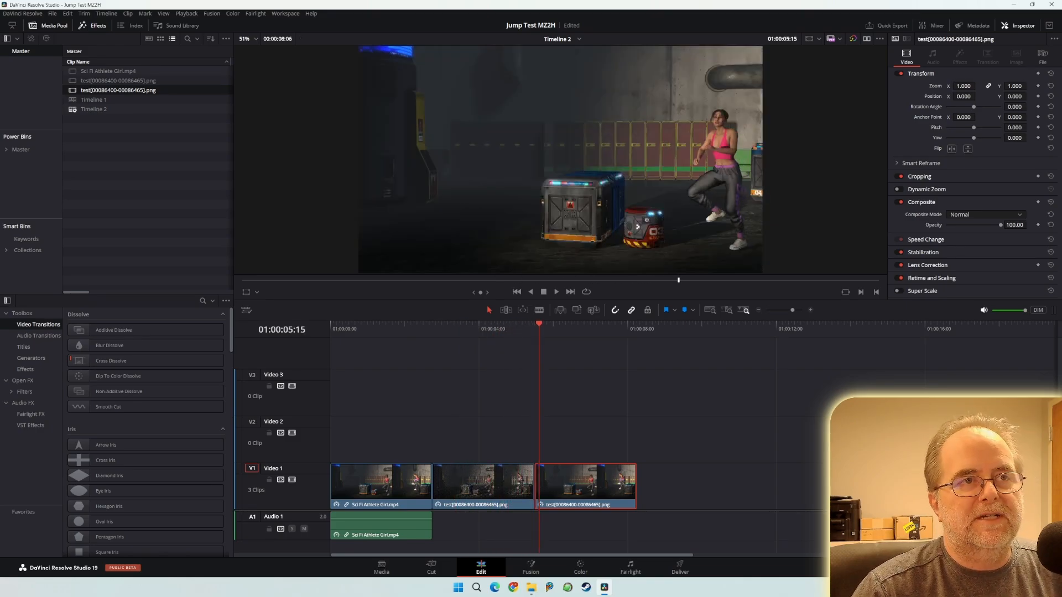